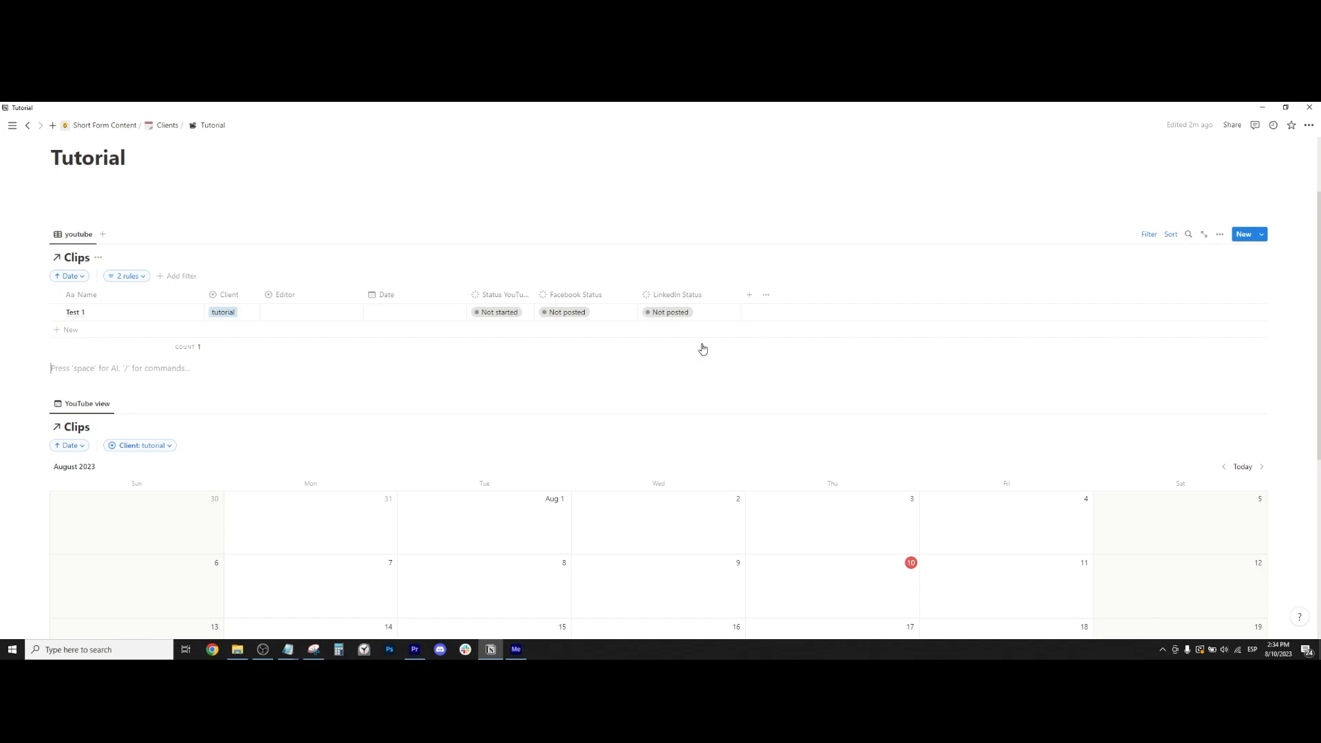
Change the page title from Tutorial to Client 1
scroll(482, 392, "down", 3)
scroll(492, 392, "up", 5)
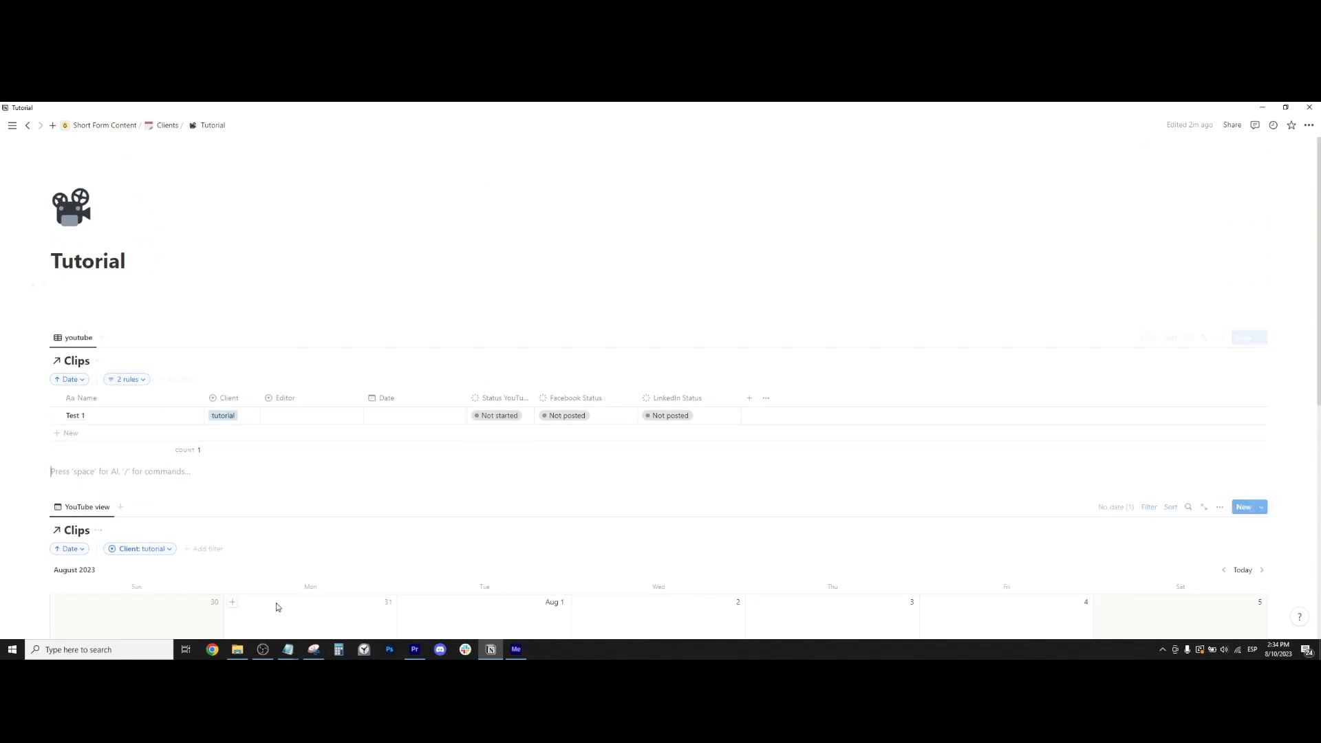
scroll(328, 345, "down", 3)
scroll(310, 468, "up", 3)
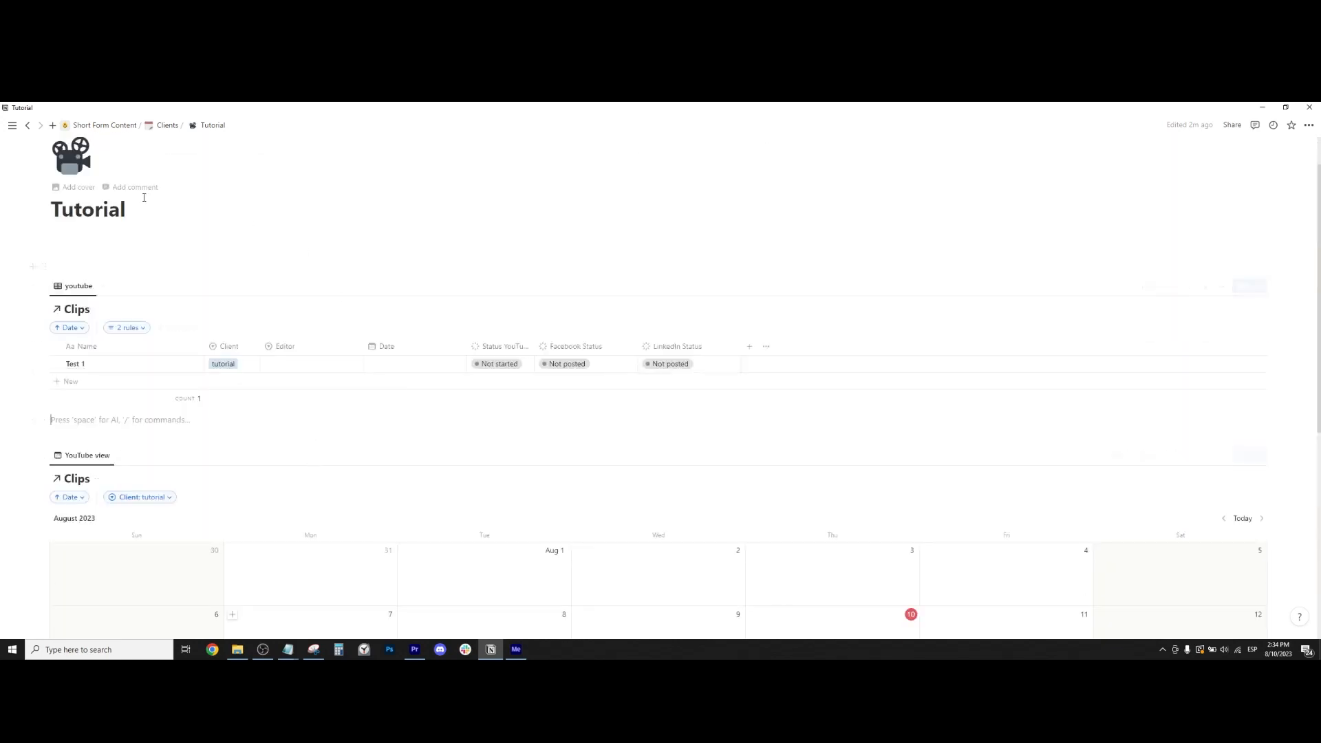
double_click(101, 207)
type("Client 1")
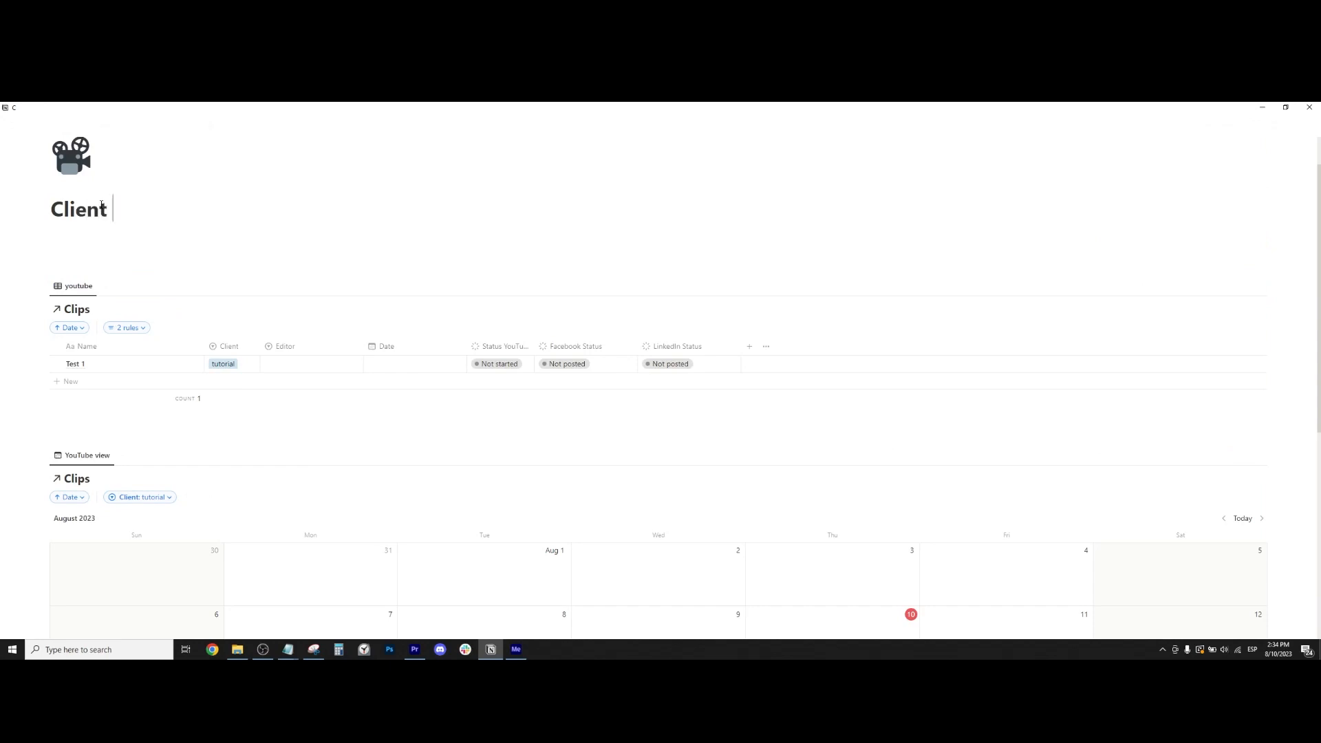
left_click(154, 433)
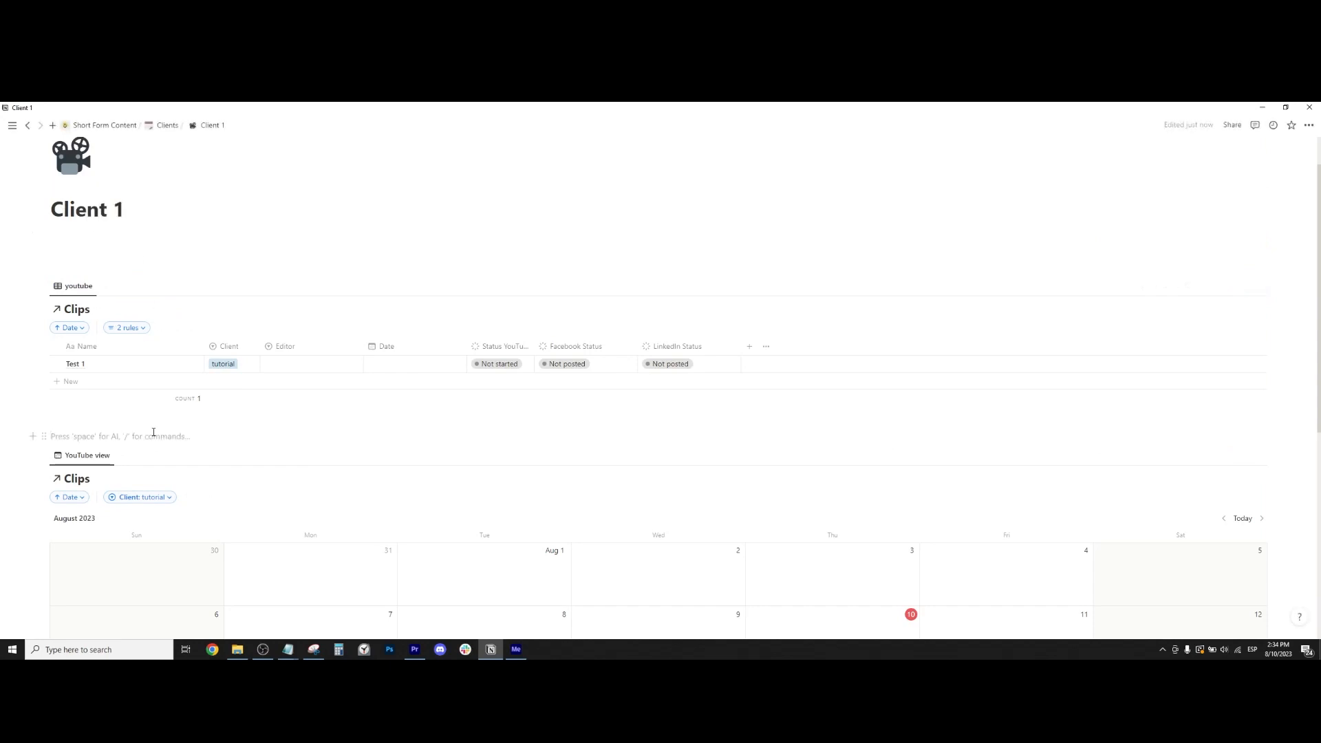
Rename the page as Short videos
triple_click(108, 211)
type("Short videos")
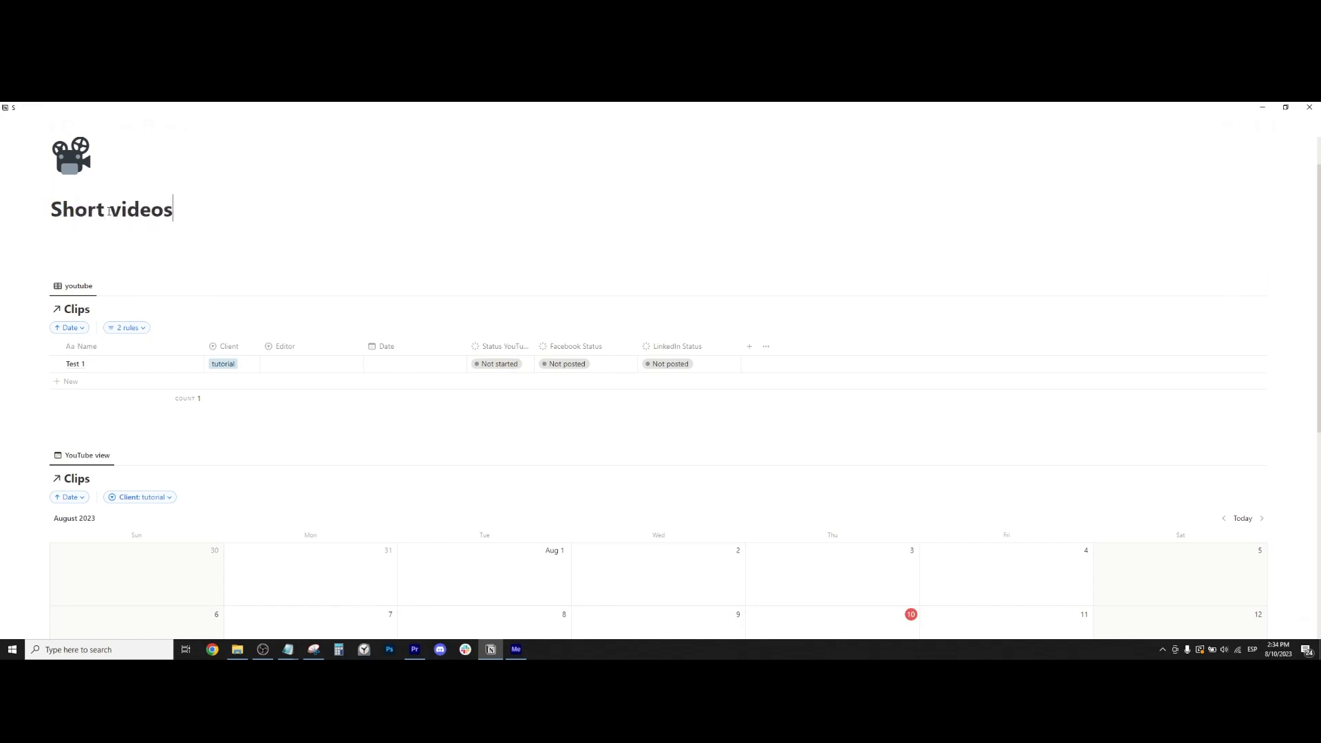
left_click(101, 436)
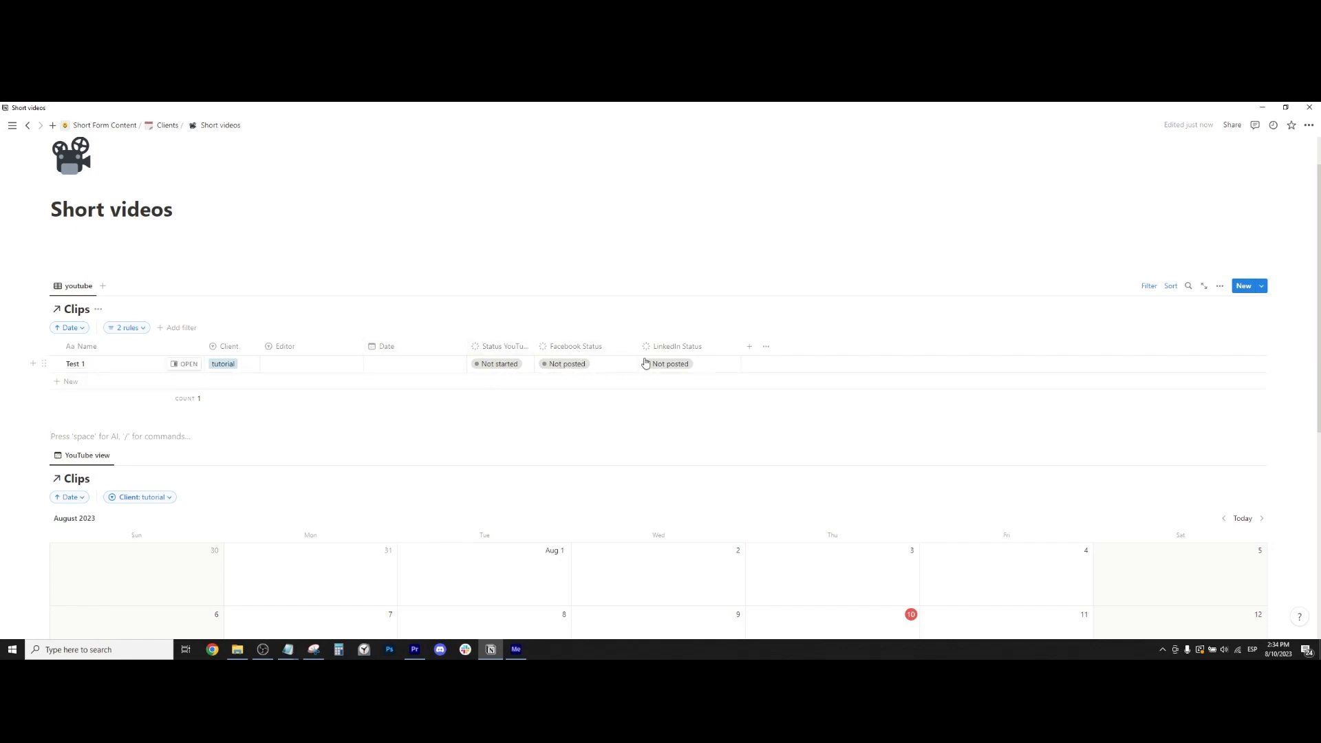
Widen the Status YouTube column to fit its heading and narrow the Facebook Status column slightly
left_click_drag(535, 346, 550, 348)
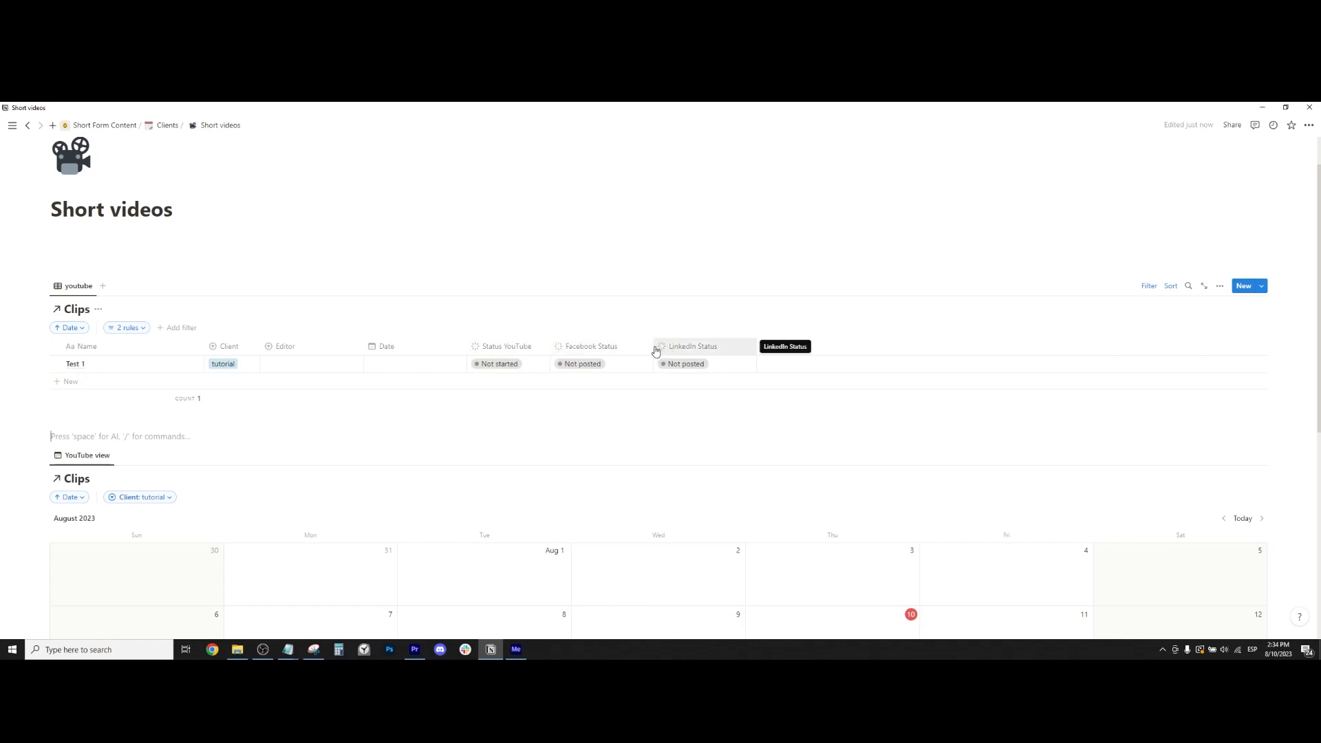
left_click_drag(652, 346, 641, 346)
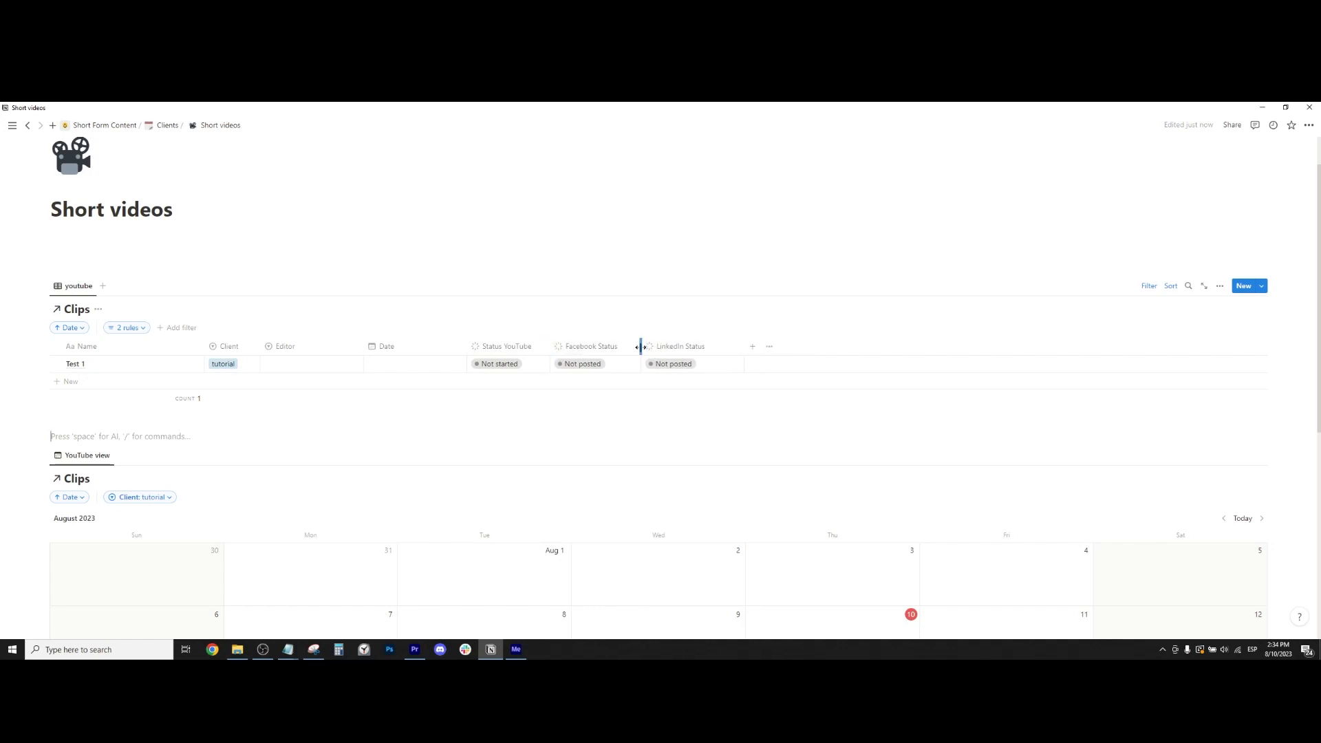
Review the status options available for Test 1 in the YouTube, Facebook and LinkedIn status columns
left_click(497, 366)
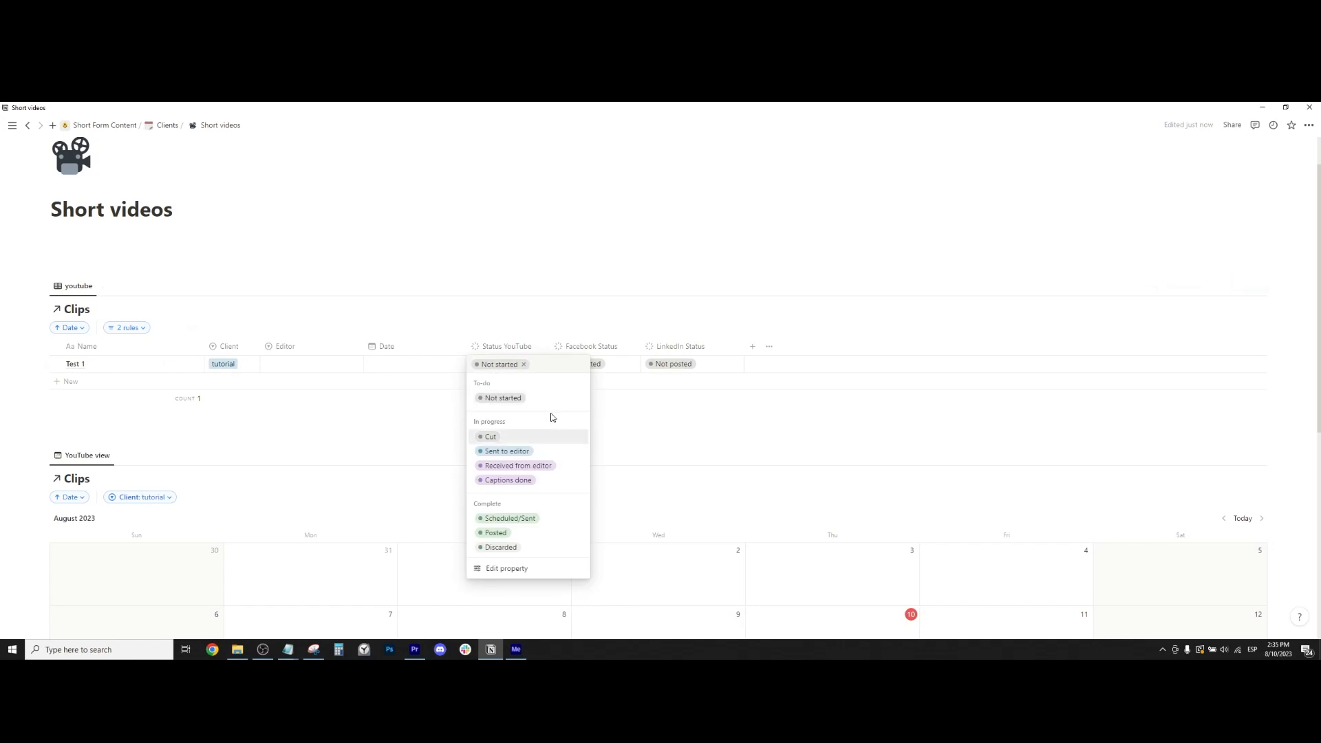
left_click(605, 368)
left_click(606, 367)
left_click(697, 369)
left_click(685, 366)
key("Escape")
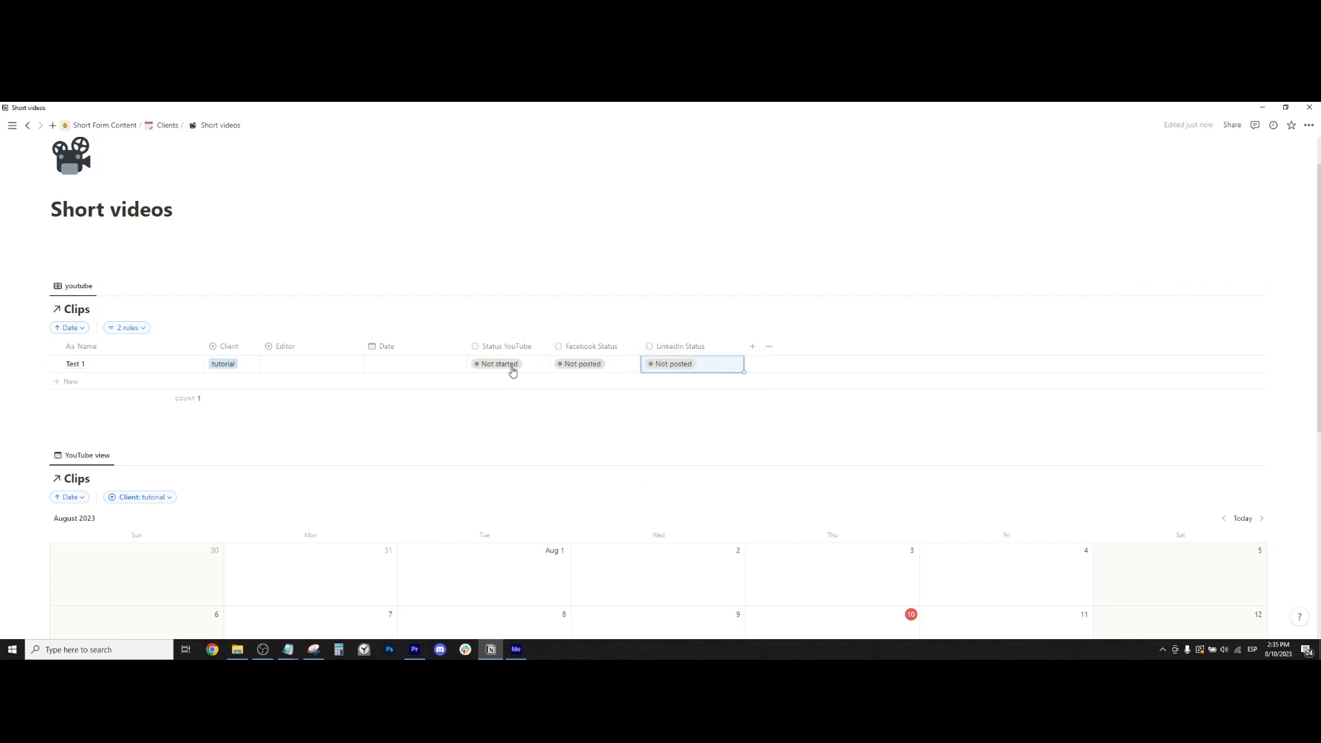
left_click(688, 367)
left_click(501, 363)
left_click(501, 367)
key("Escape")
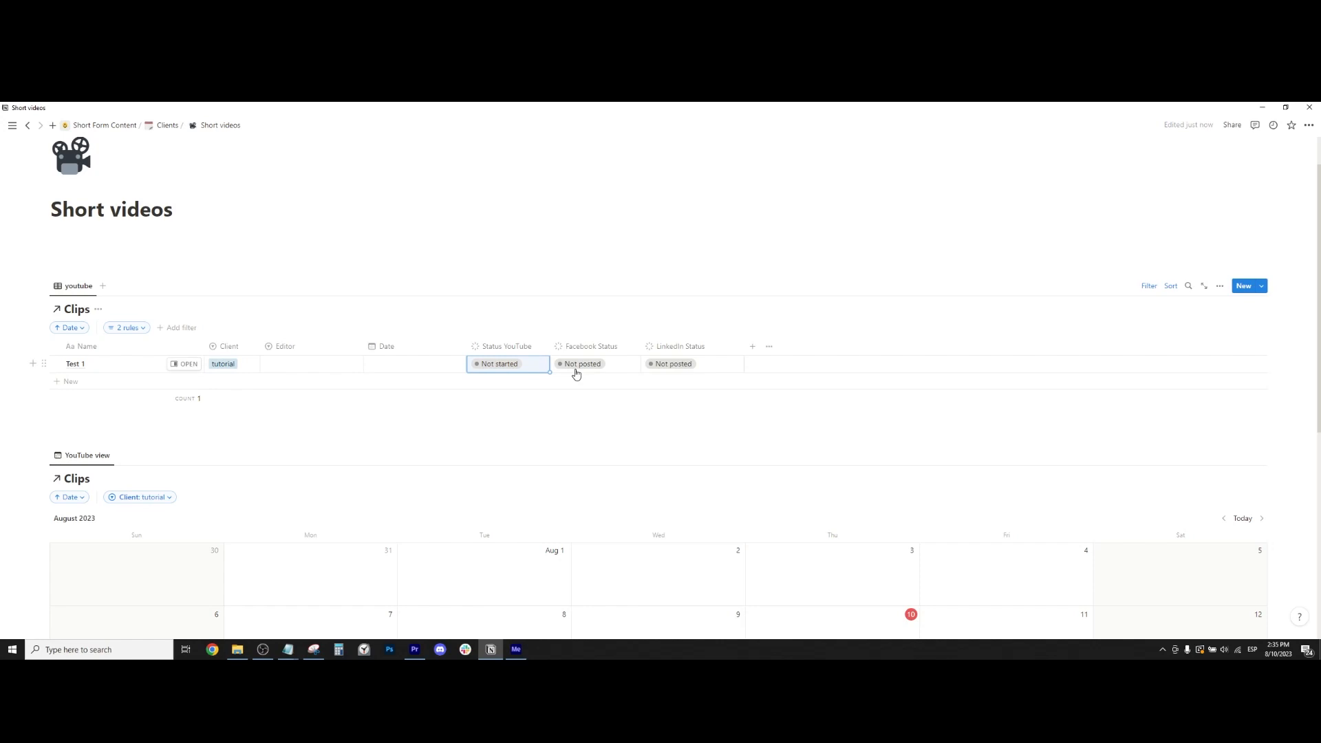
Set Test 1's YouTube status to Scheduled/Sent and check the calendar below the table
left_click(510, 367)
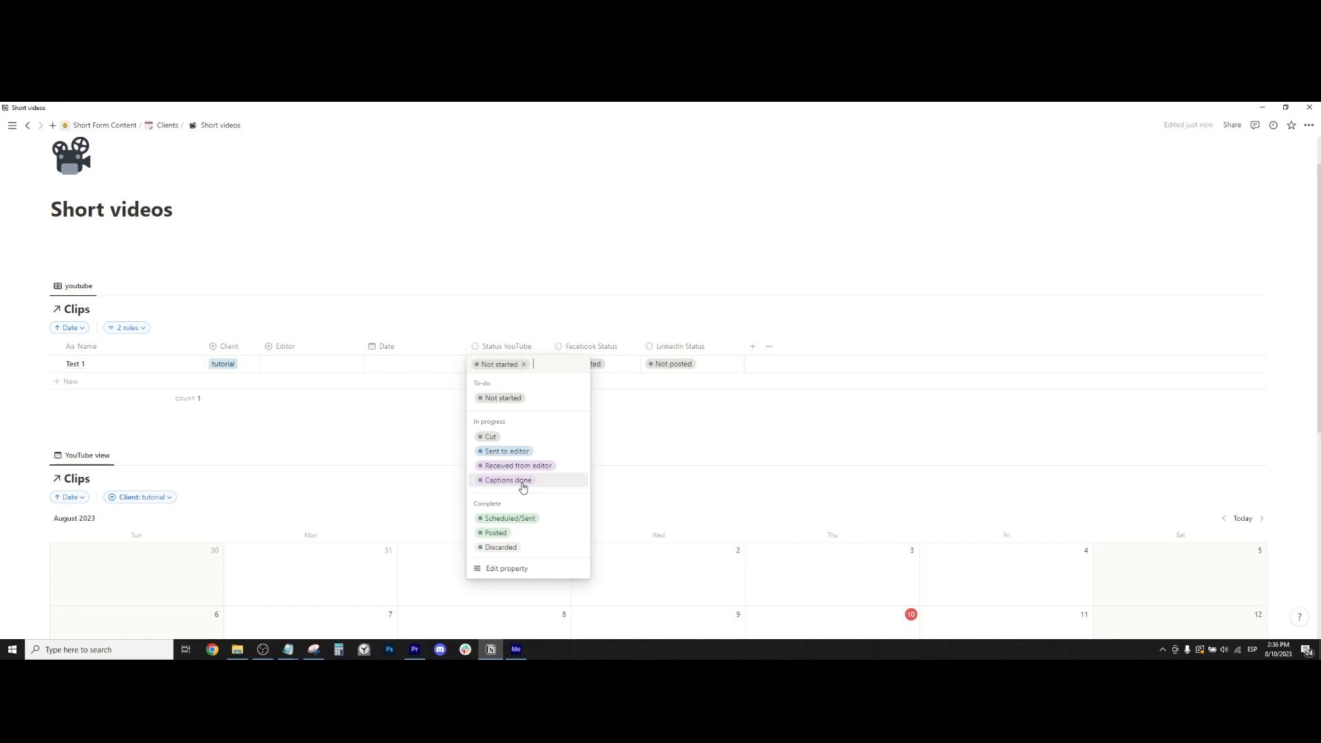
left_click(538, 520)
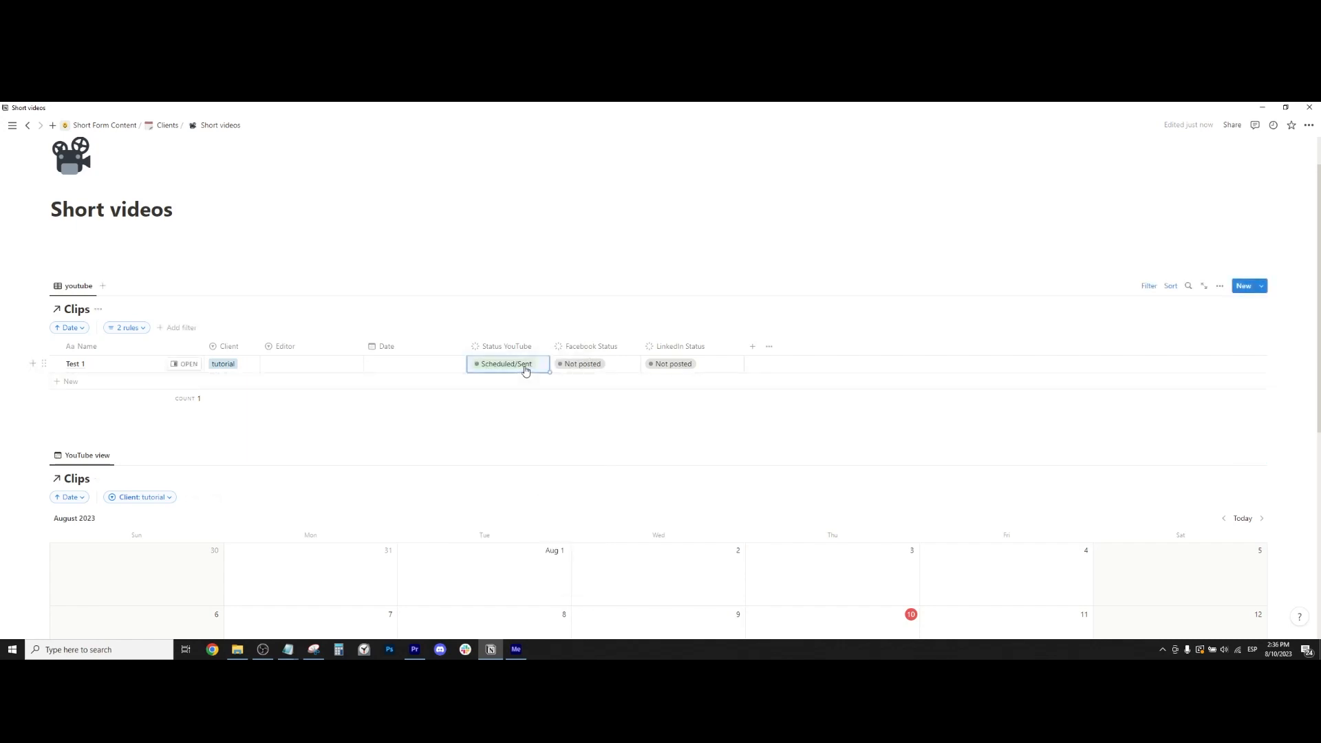
left_click(525, 371)
left_click(533, 520)
scroll(656, 433, "down", 2)
scroll(656, 432, "up", 1)
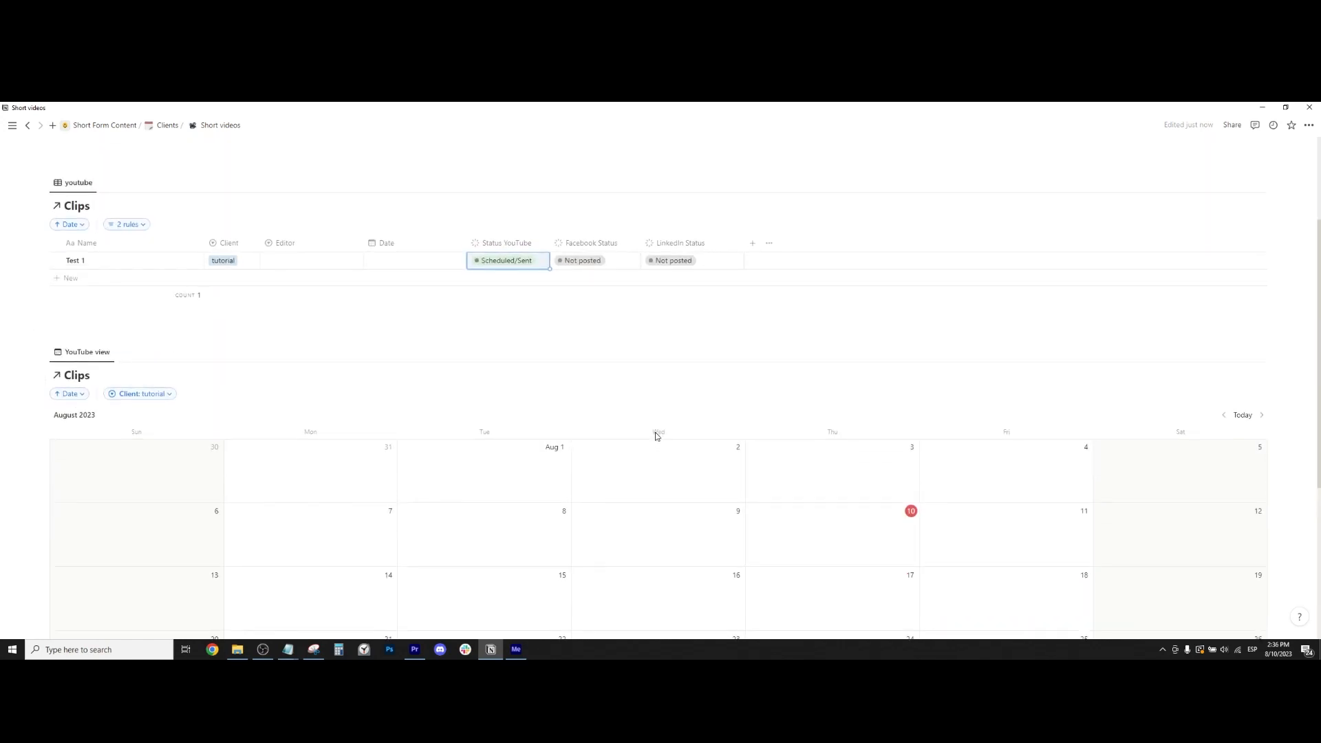
Set Test 1's YouTube status to Cut and its date to August 11, 2023, and check its calendar entry
left_click(521, 263)
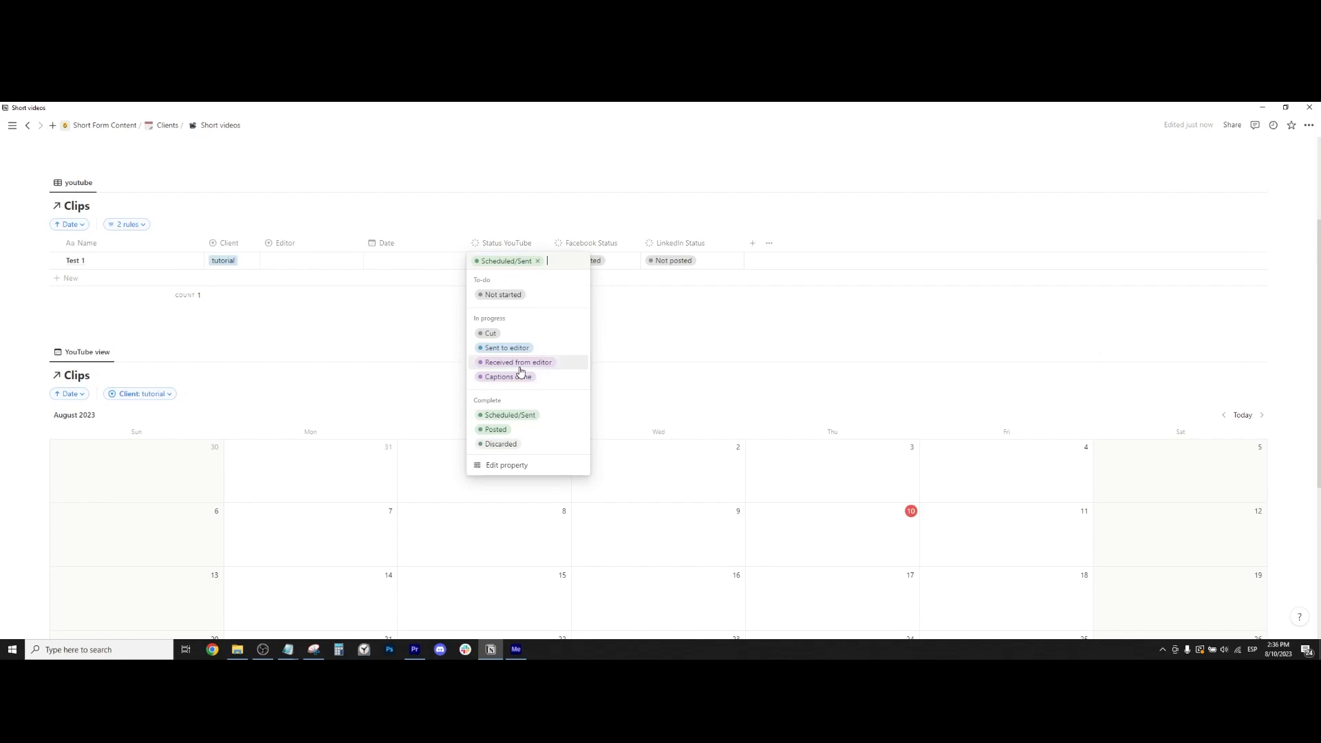
left_click(520, 335)
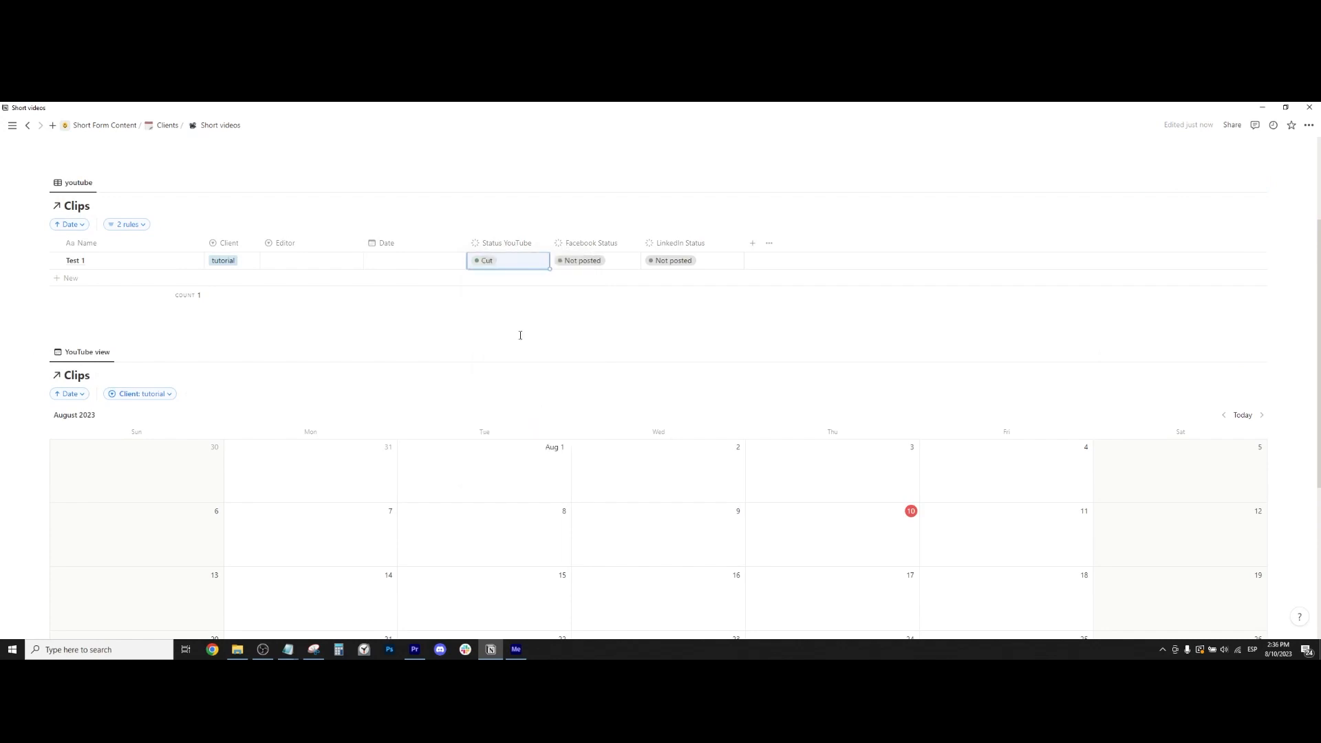
left_click(383, 261)
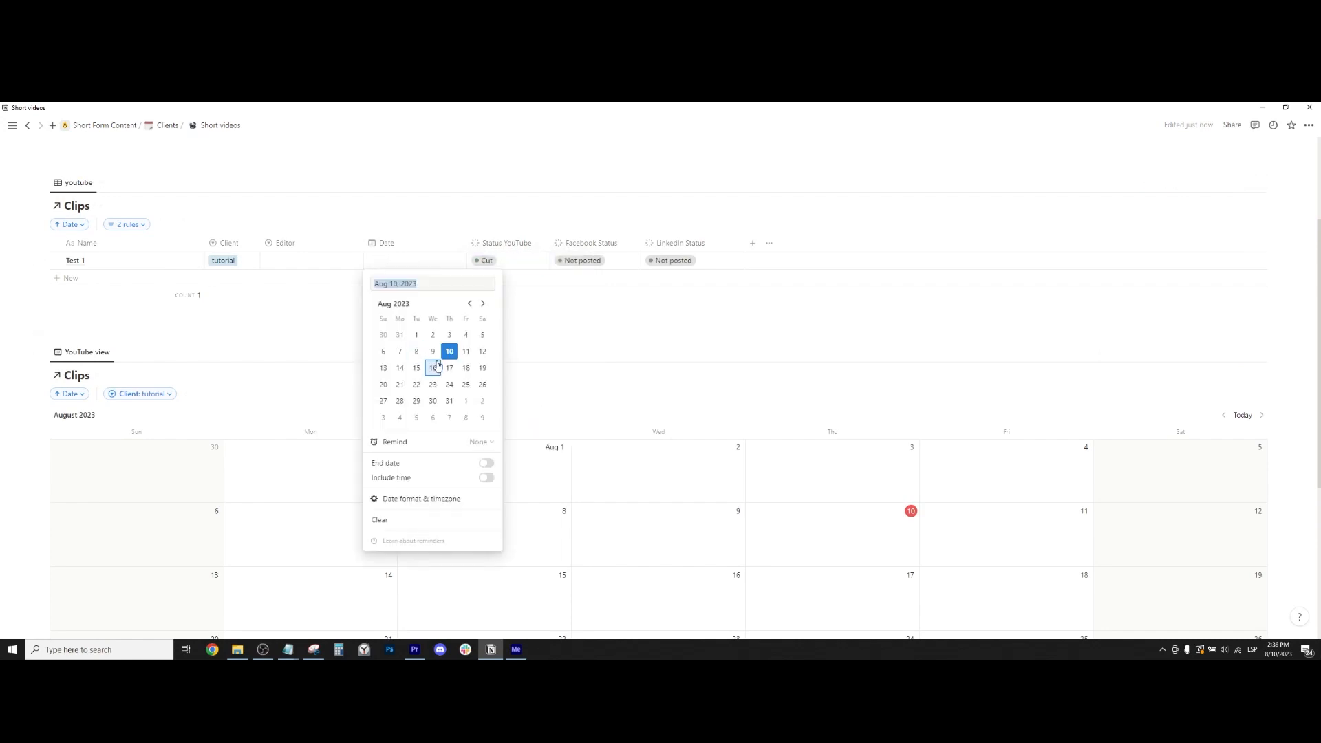
left_click(466, 352)
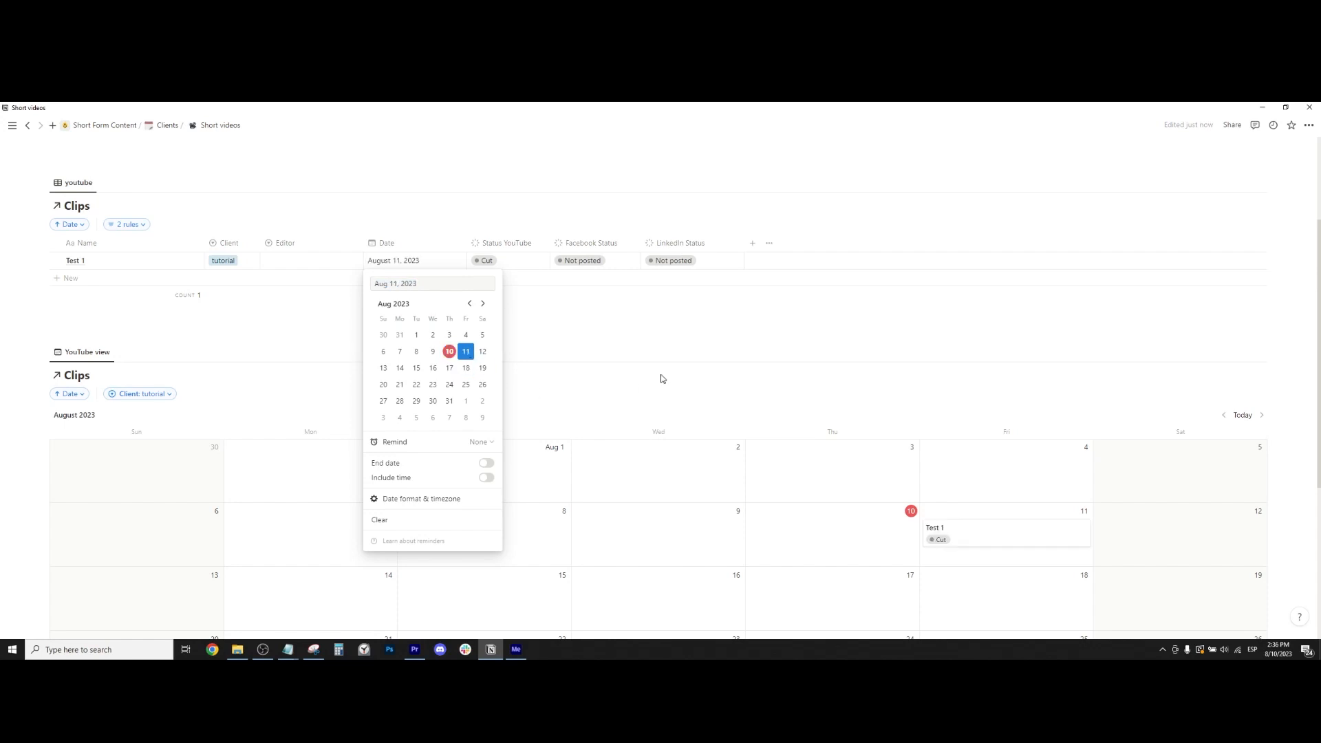
left_click(721, 402)
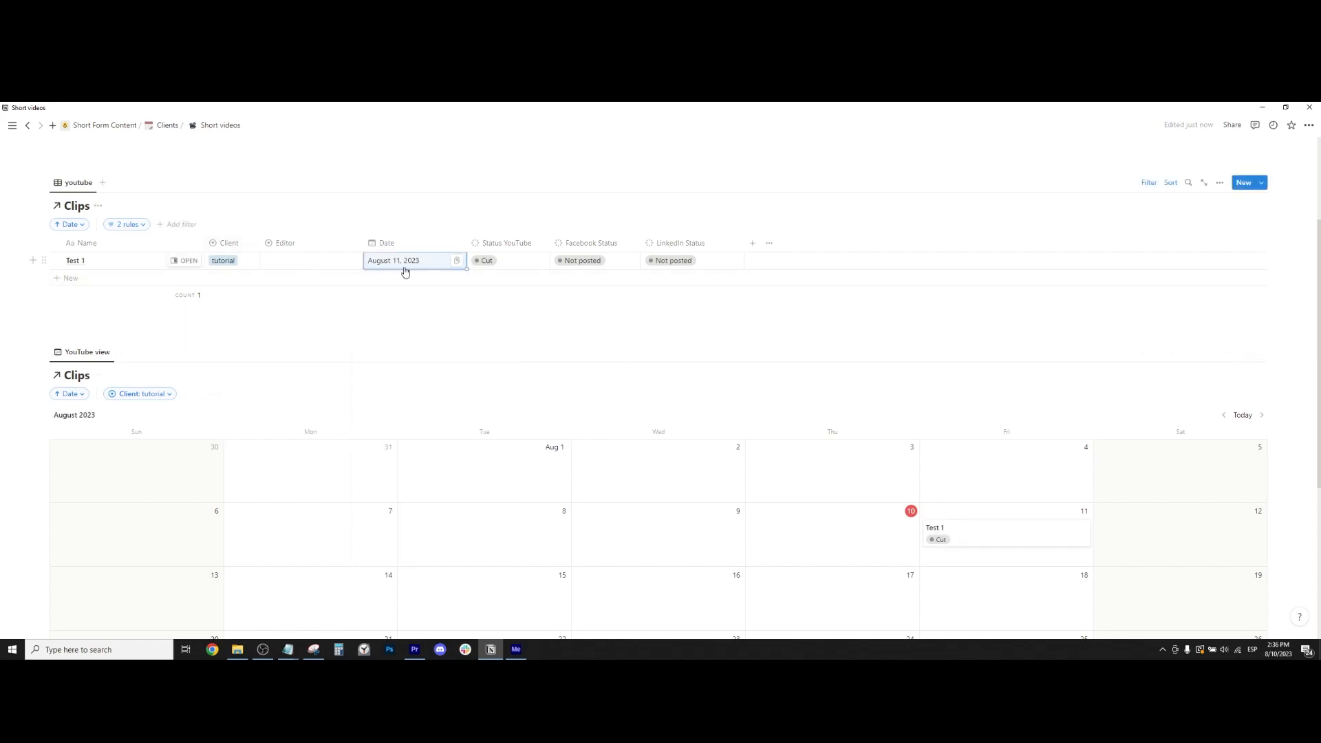
scroll(923, 451, "down", 3)
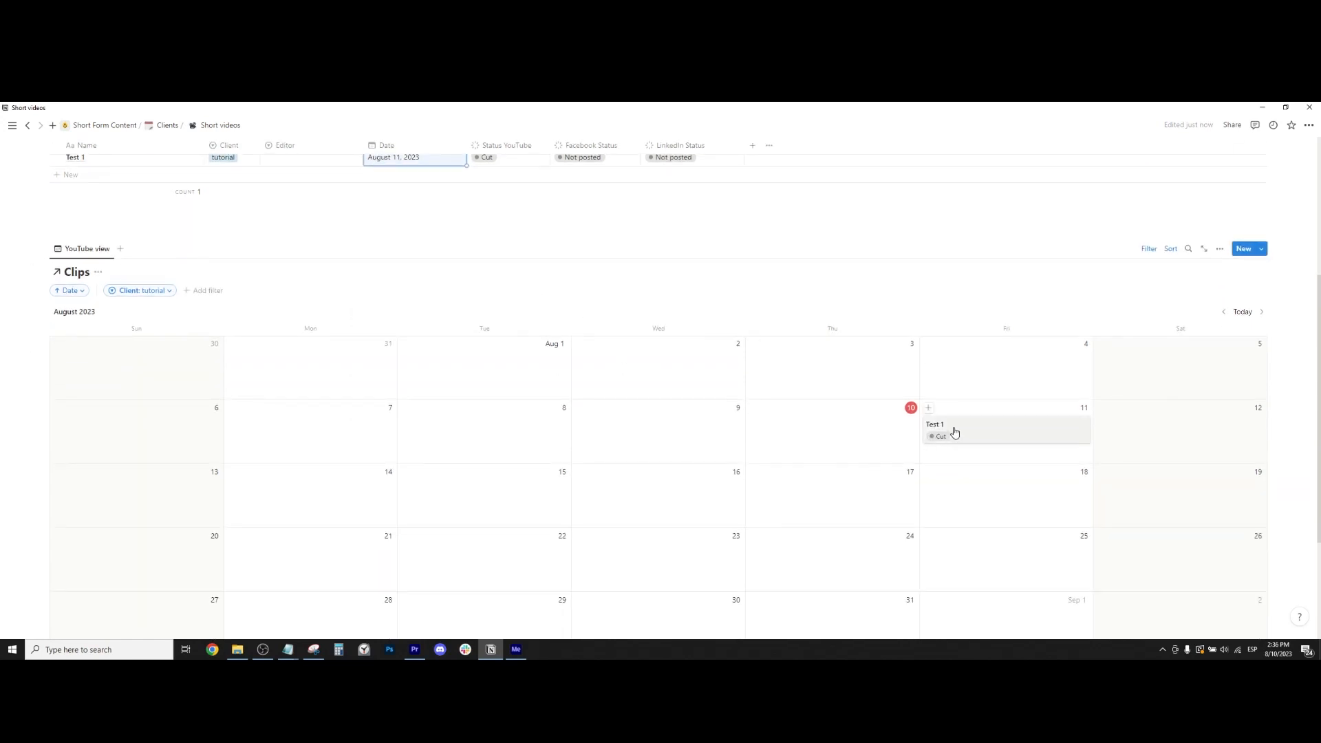
scroll(942, 475, "up", 3)
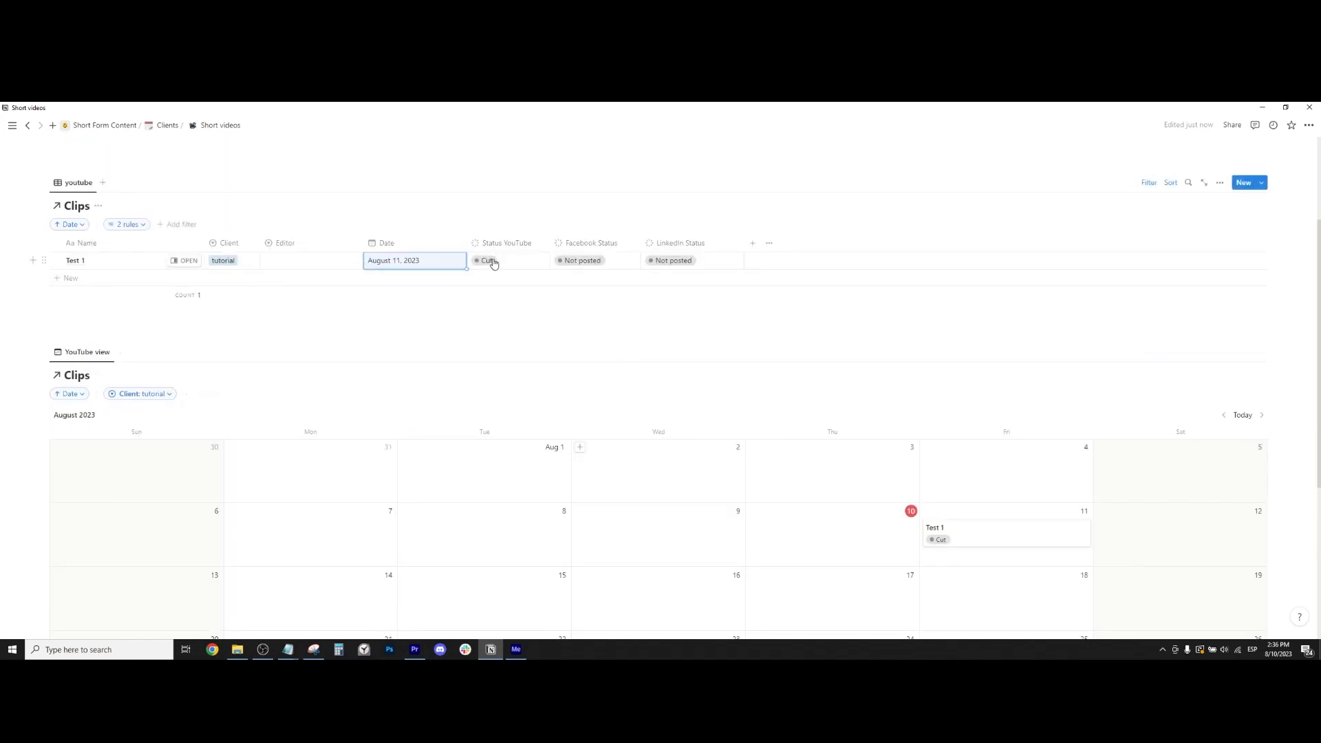
Advance Test 1's YouTube status through Sent to editor and Received from editor to Scheduled/Sent
left_click(493, 262)
left_click(509, 348)
scroll(592, 392, "down", 3)
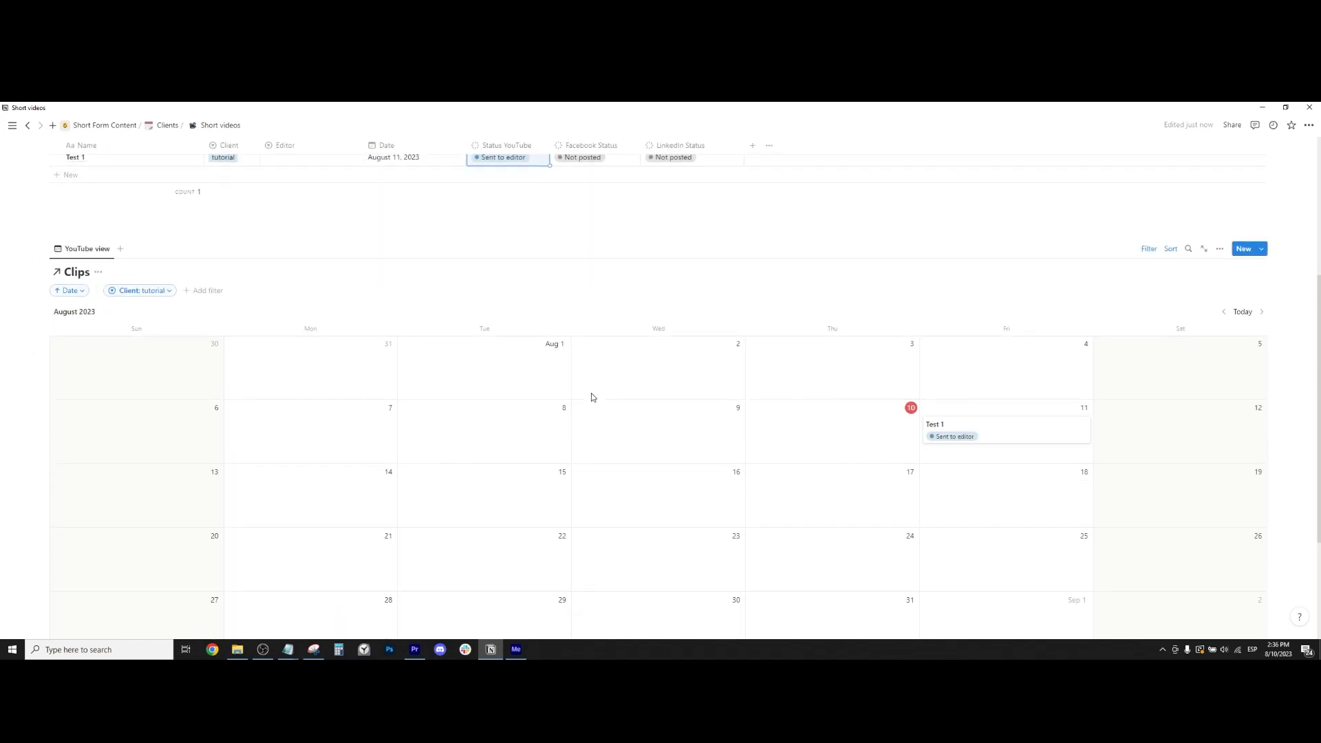
scroll(594, 391, "up", 2)
left_click(507, 208)
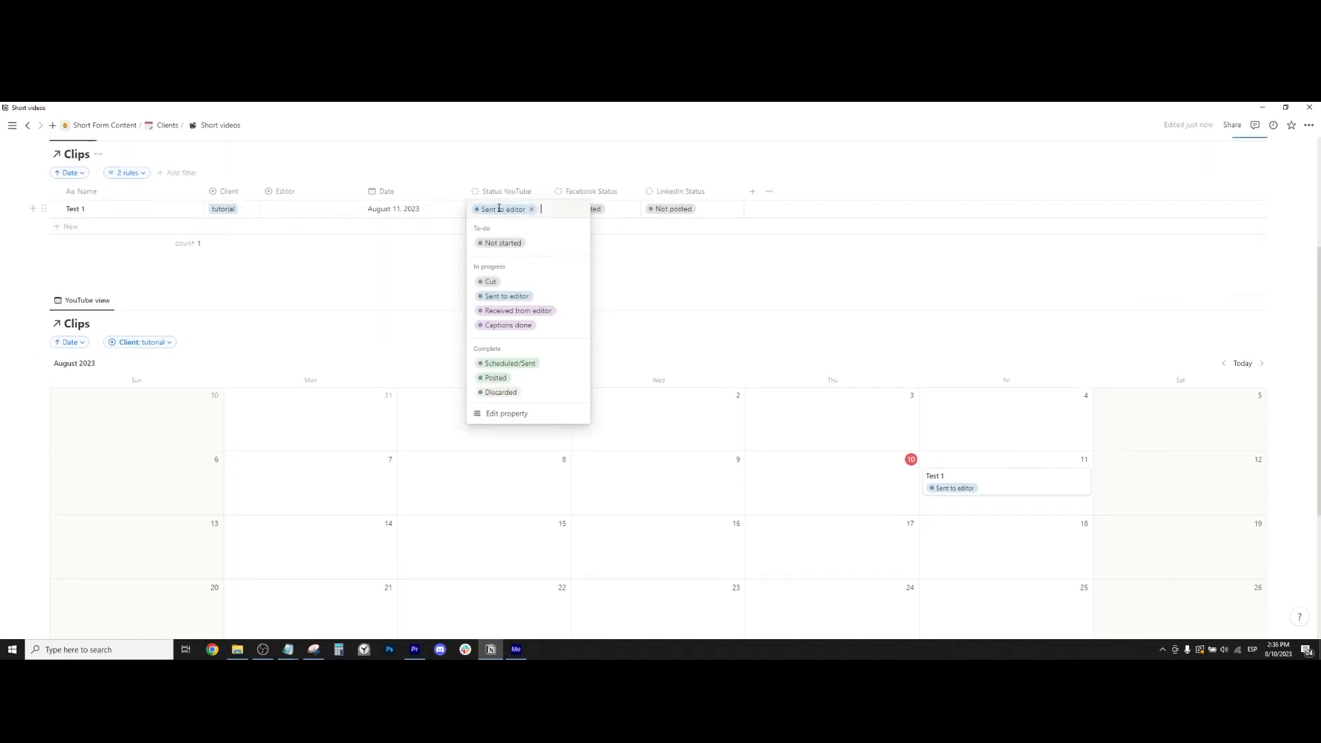
left_click(502, 309)
left_click(503, 208)
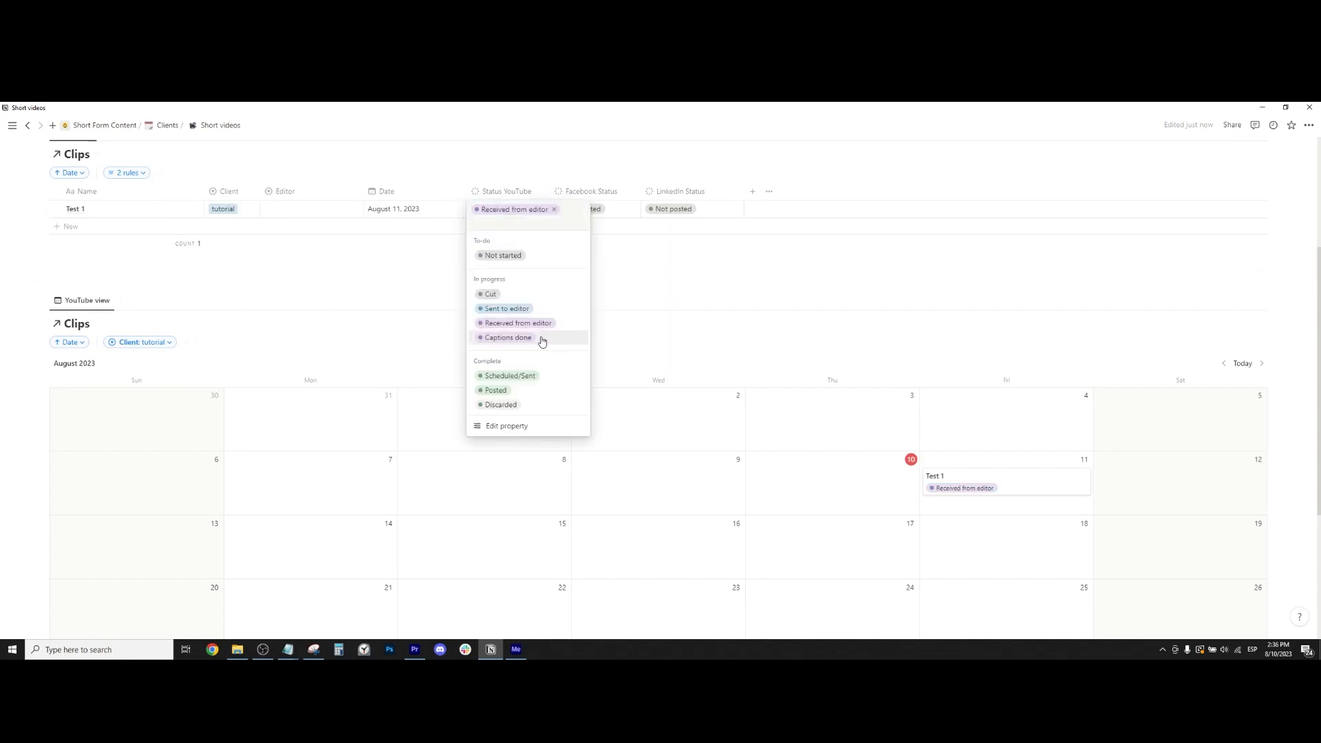
left_click(532, 377)
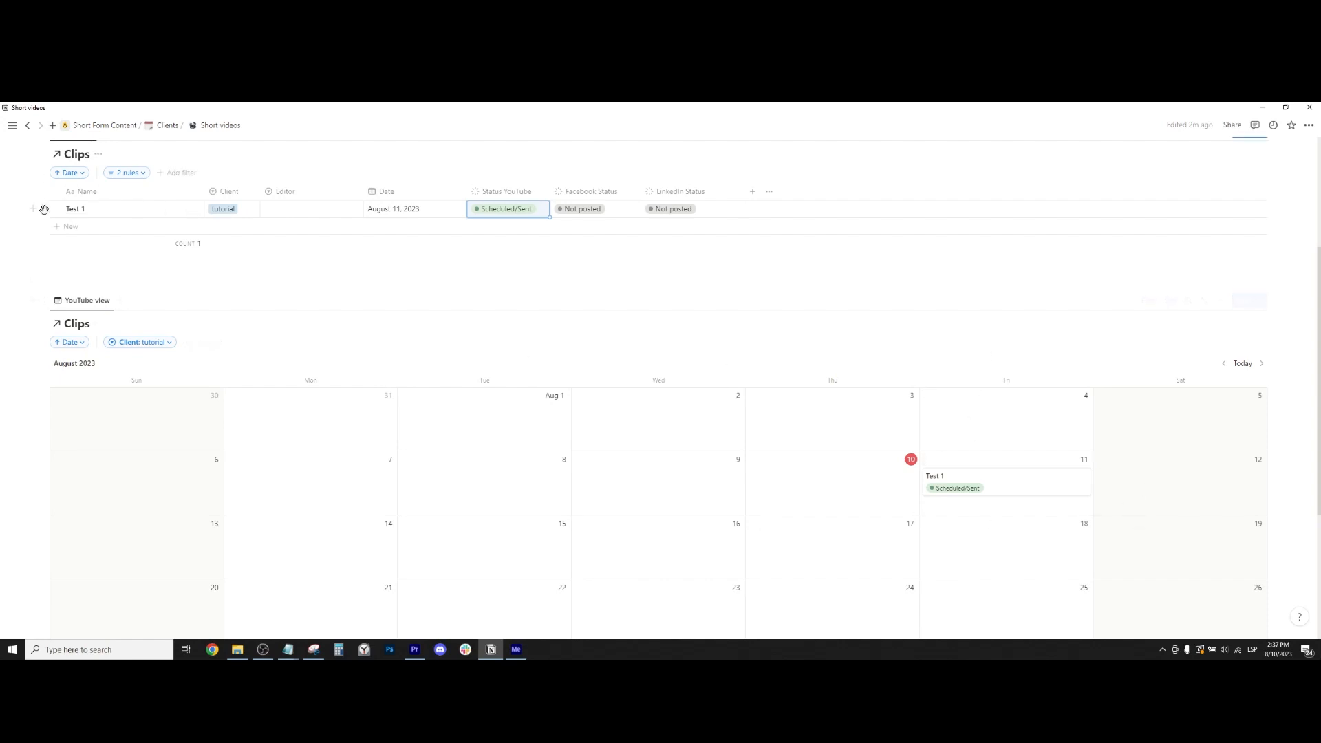
Add four new entries to the Clips table named clip 1, clip 2, clip 3 and clip 4
left_click(81, 228)
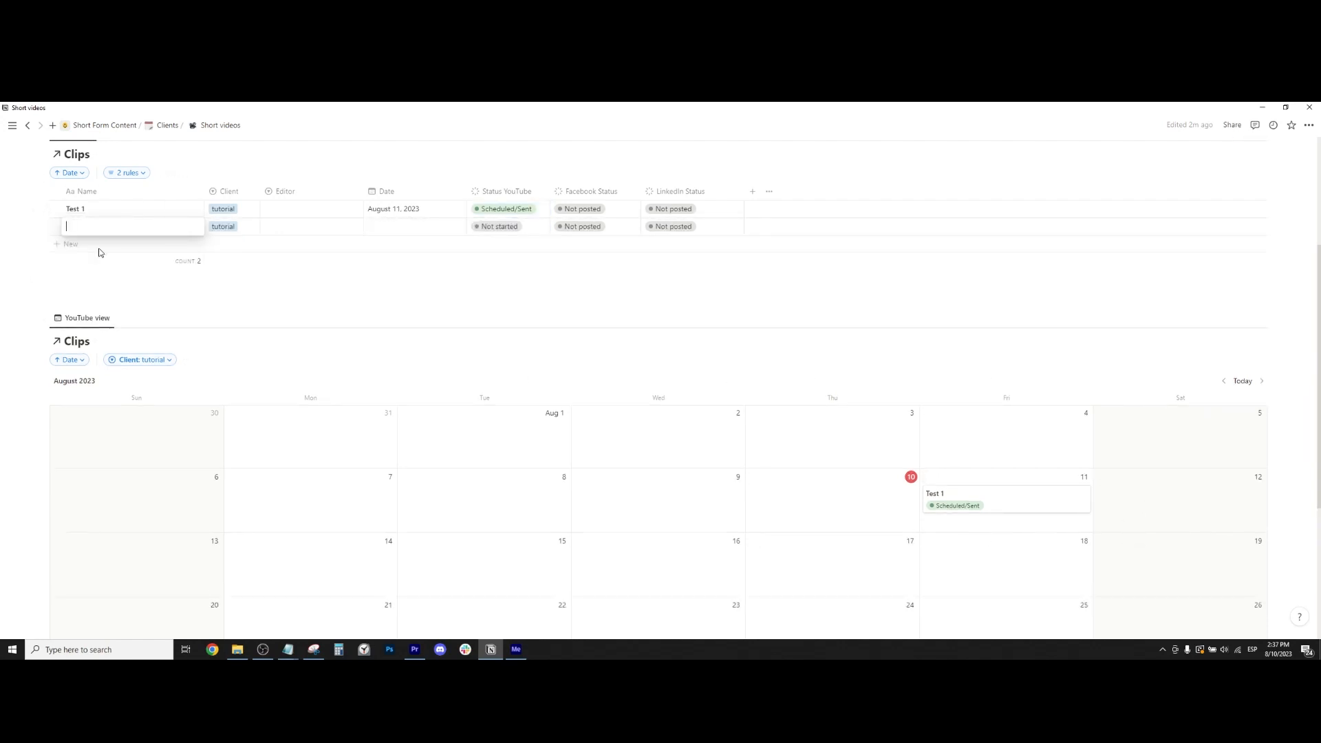
type("clip 1")
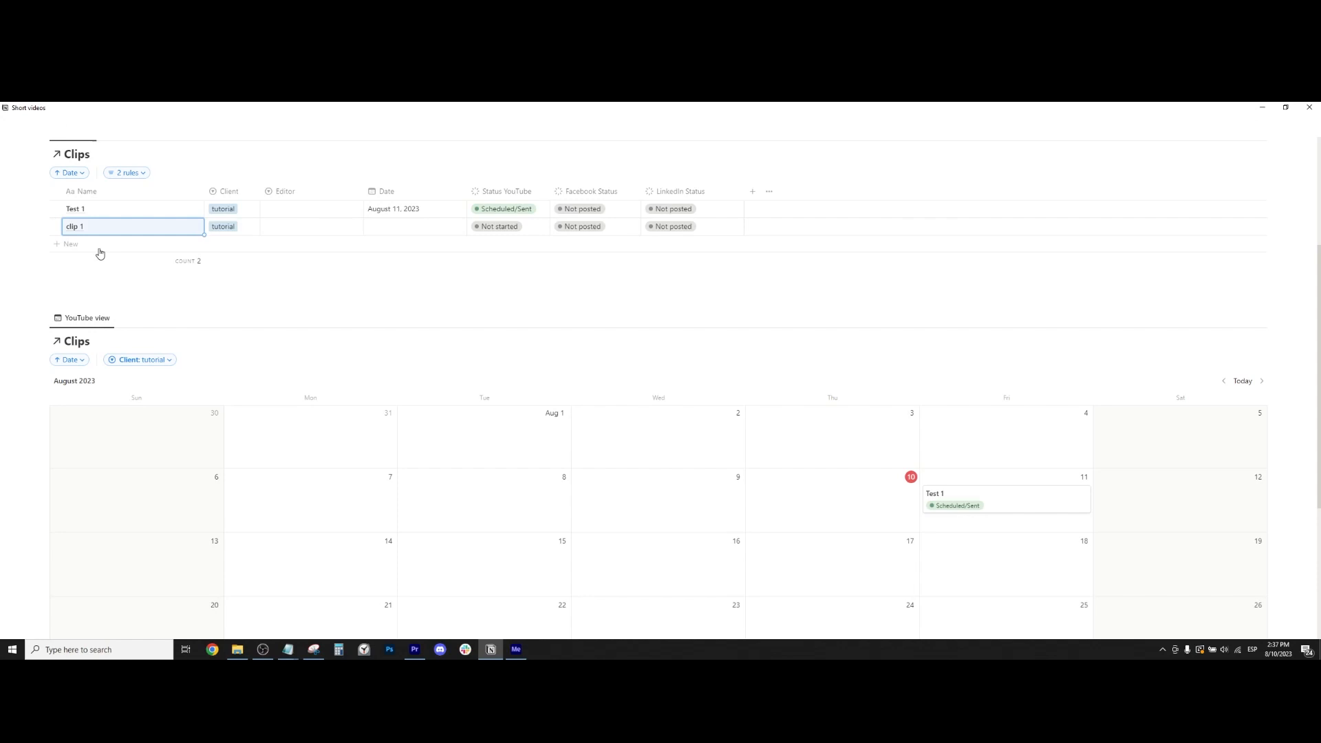
left_click(98, 250)
type("clip 2")
left_click(94, 261)
type("clip 3")
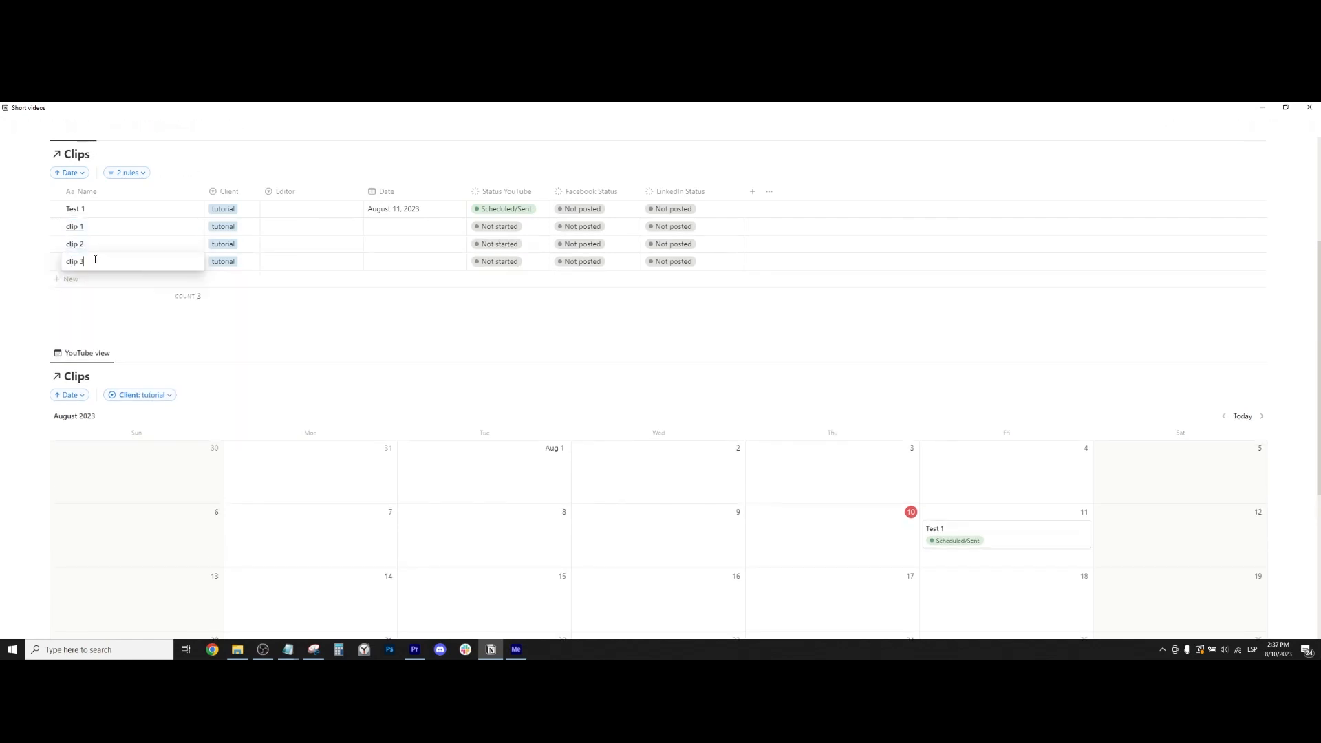
left_click(81, 283)
type("clip 4")
Add two more placeholder entries below clip 4, named sdfasdf and asdfa
left_click(93, 296)
type("sdfasdf")
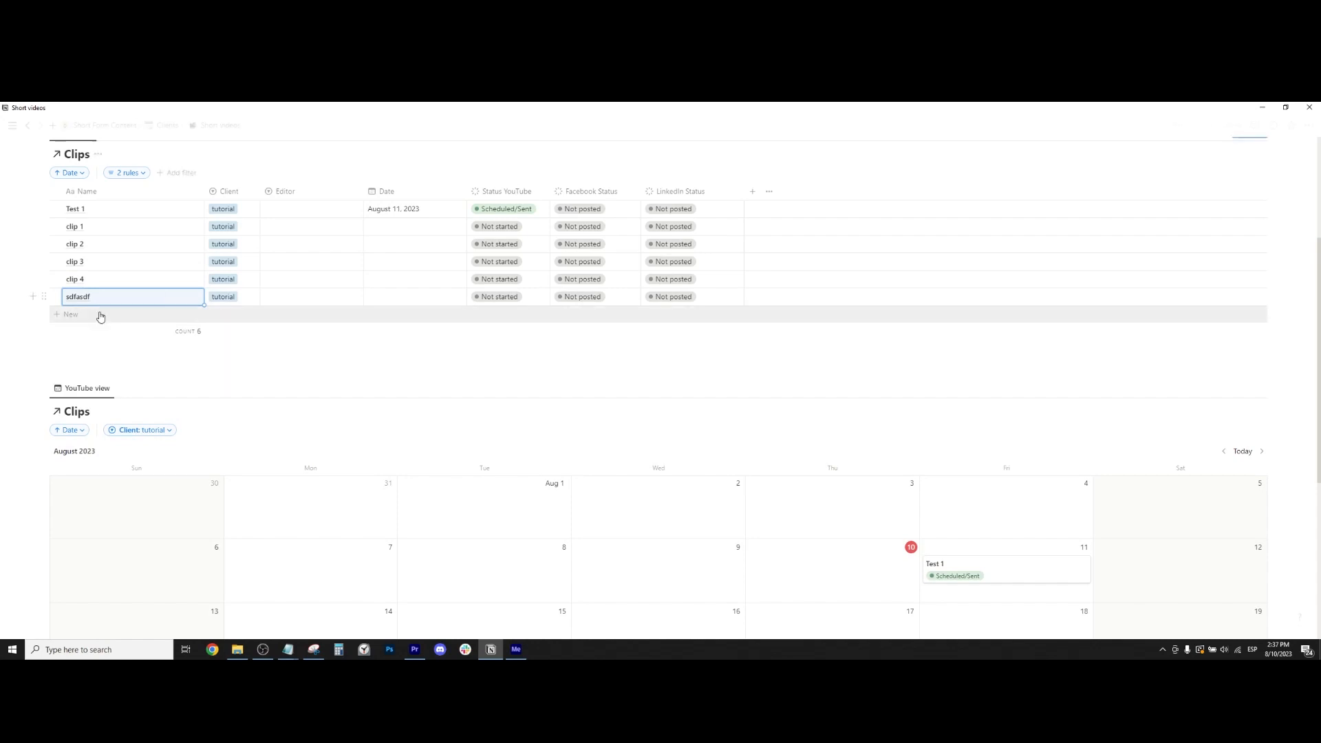
left_click(99, 314)
type("asdfa")
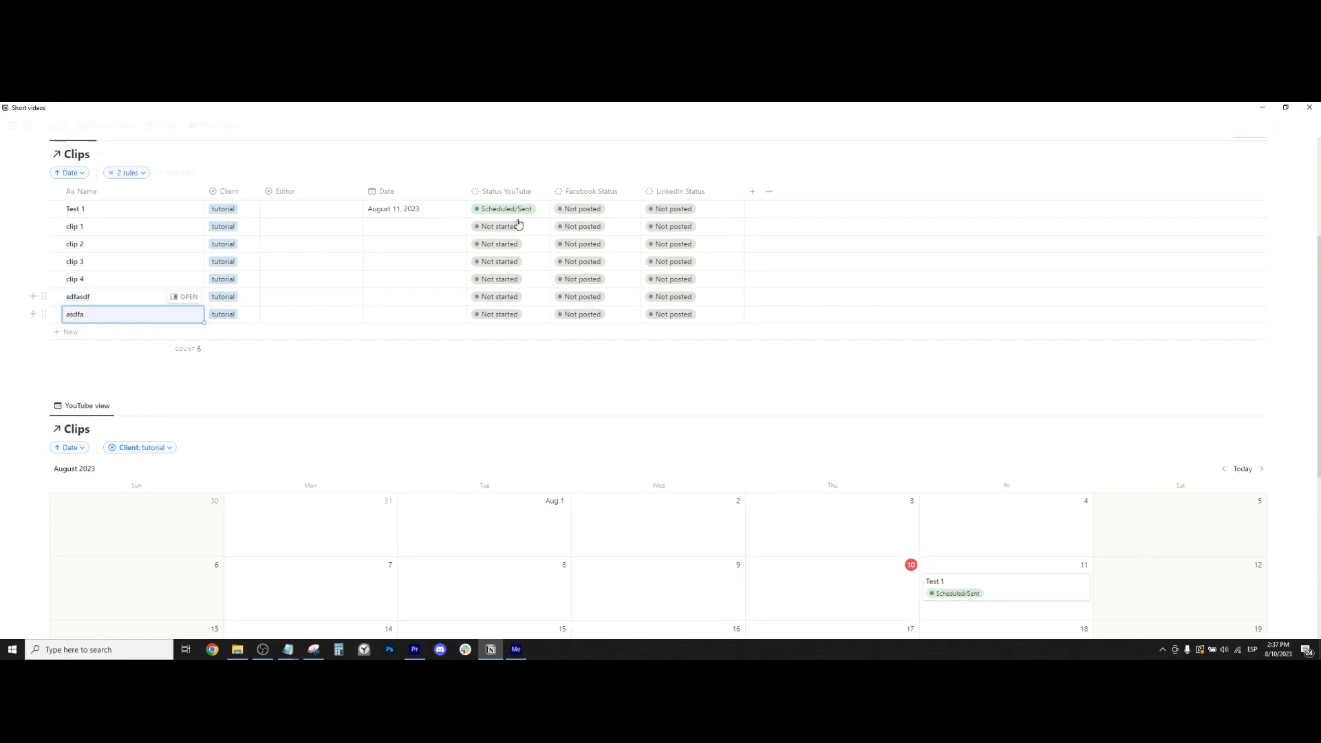
Set clip 1's date to August 11, 2023 and check its calendar entry
left_click(397, 230)
left_click(466, 317)
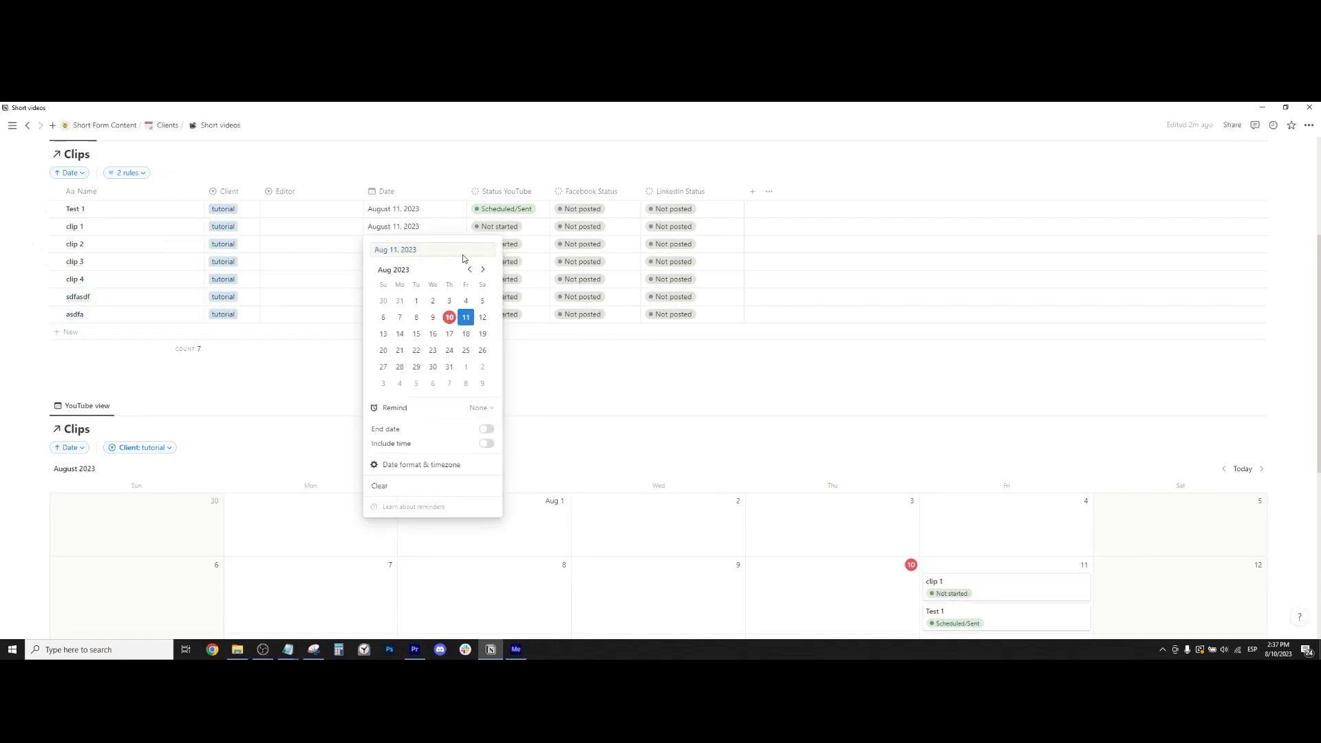
key("Escape")
scroll(511, 266, "down", 1)
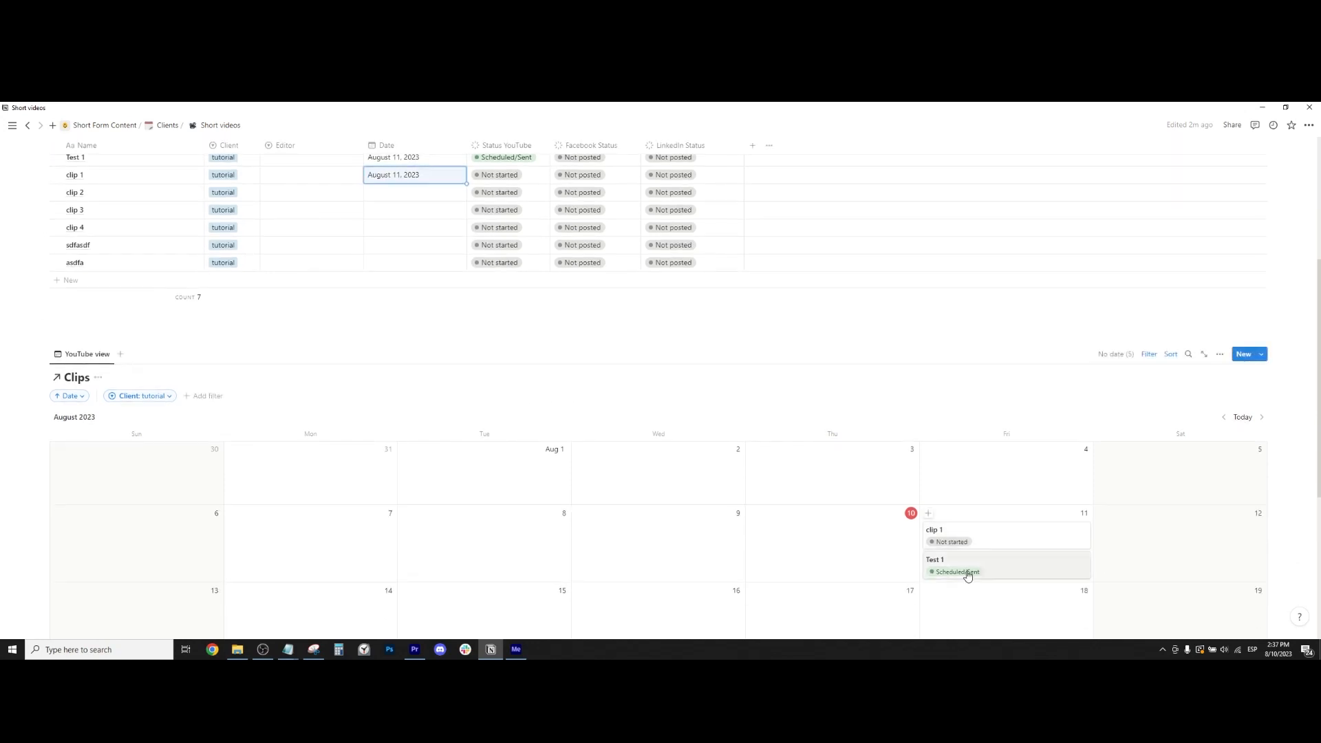
Set the dates of clip 2 and clip 3 to August 12, 2023
left_click(384, 195)
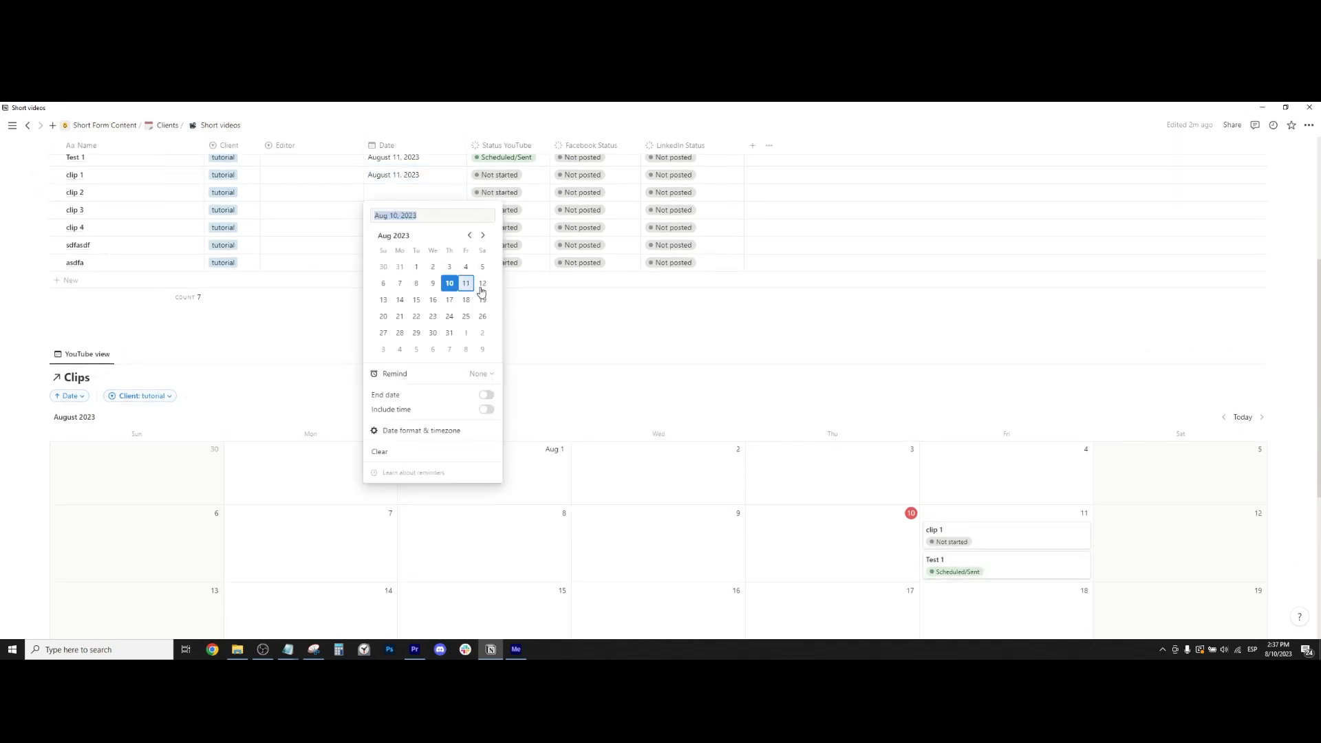
left_click(482, 284)
key("Escape")
left_click(406, 208)
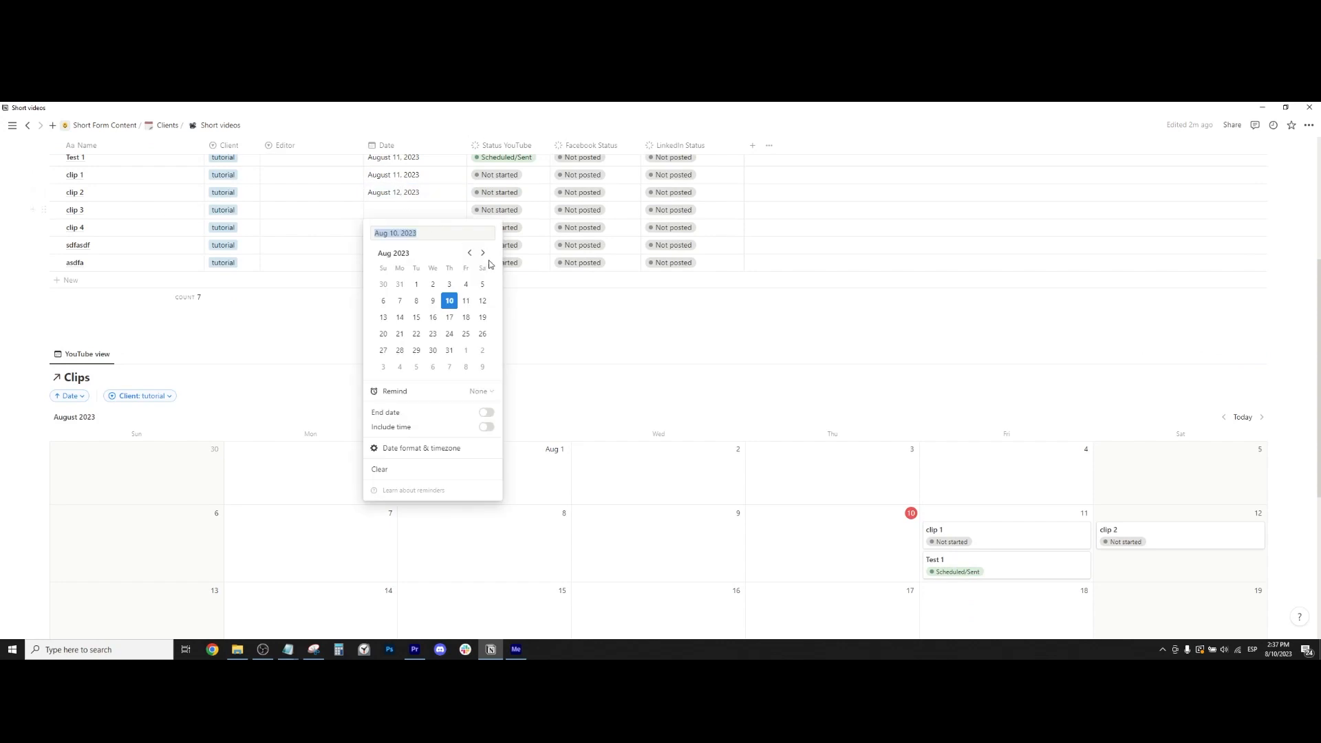
left_click(482, 300)
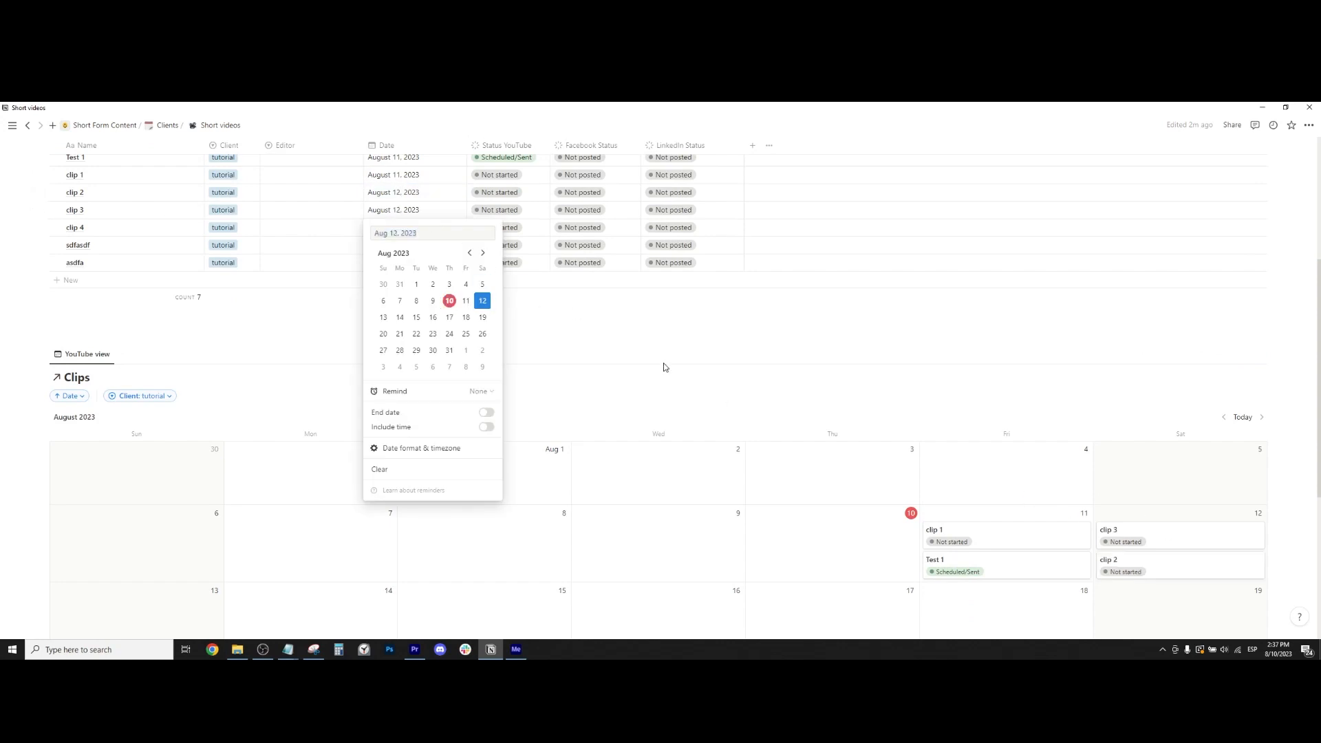
Set the dates of clip 4 and sdfasdf to August 13, 2023 and check their calendar entries
key("Escape")
left_click(394, 228)
left_click(383, 335)
key("Escape")
left_click(391, 252)
left_click(383, 352)
scroll(1031, 417, "down", 3)
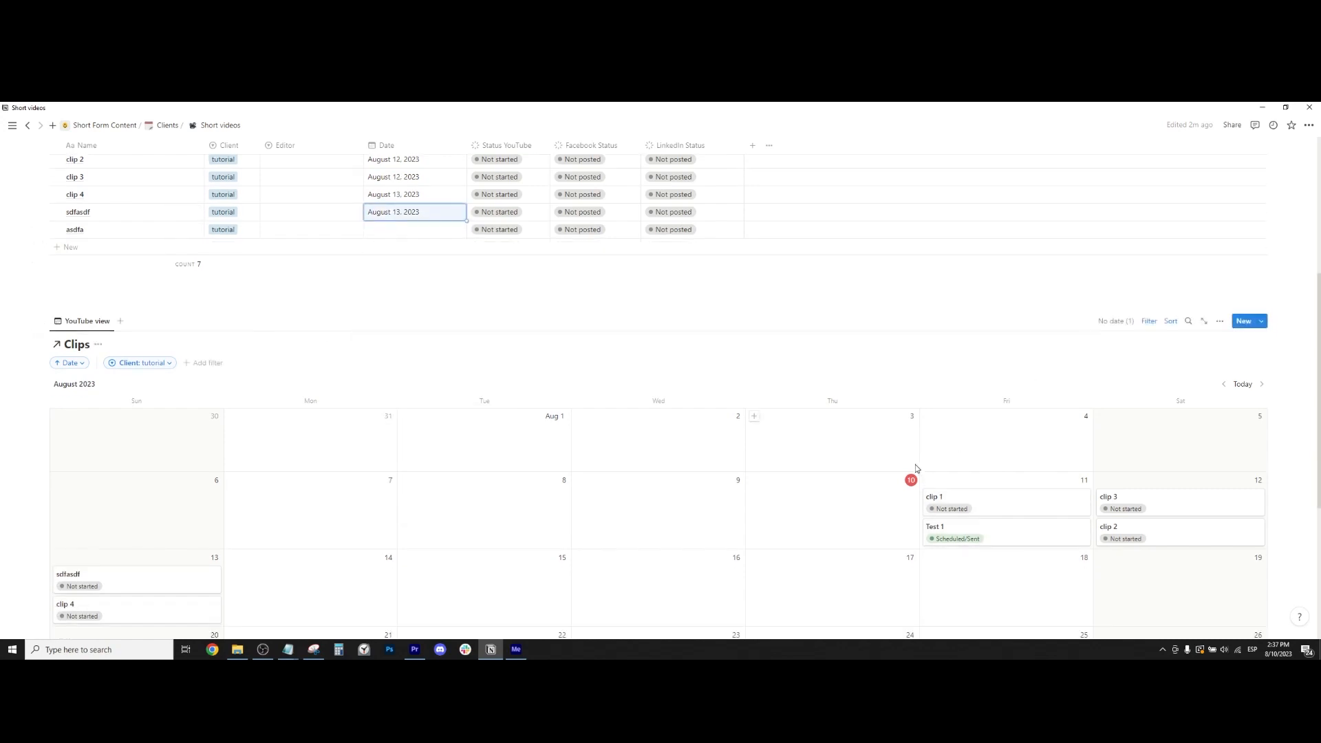
Delete the asdfa entry from the Clips table
scroll(1116, 504, "up", 3)
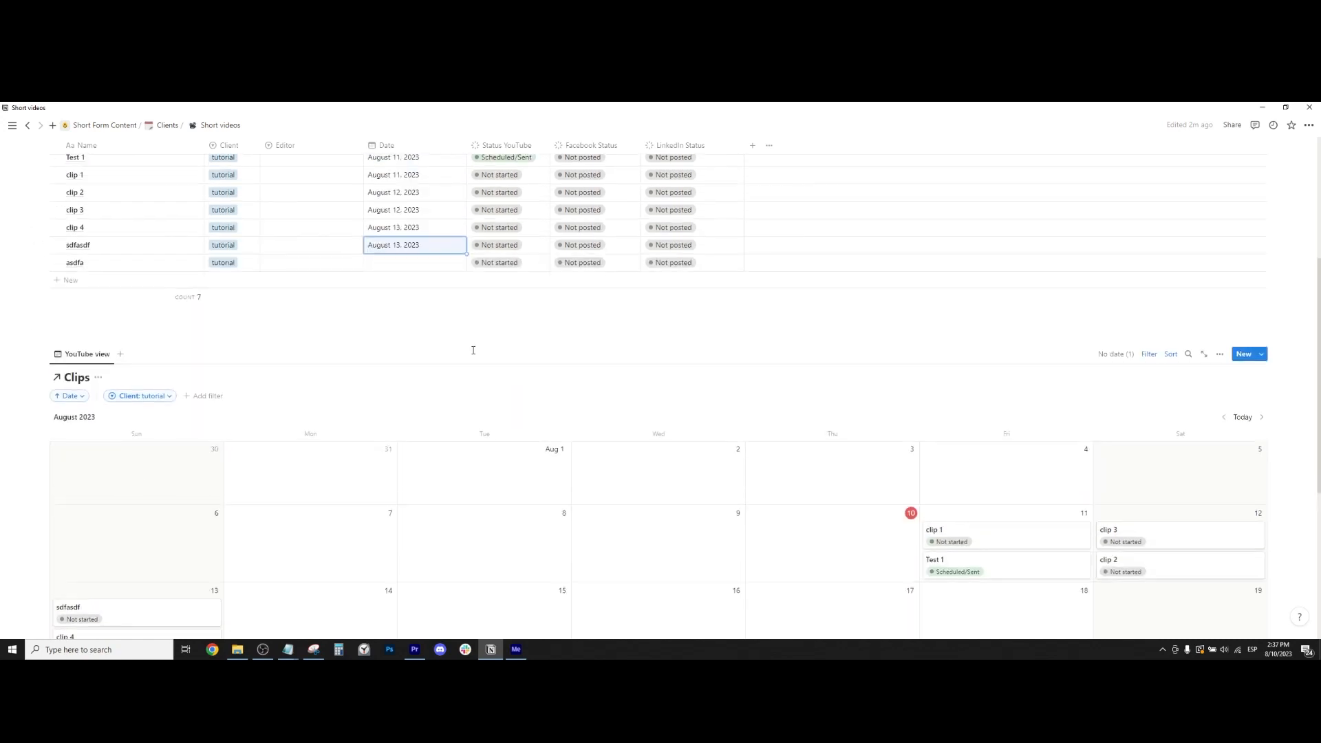
right_click(167, 265)
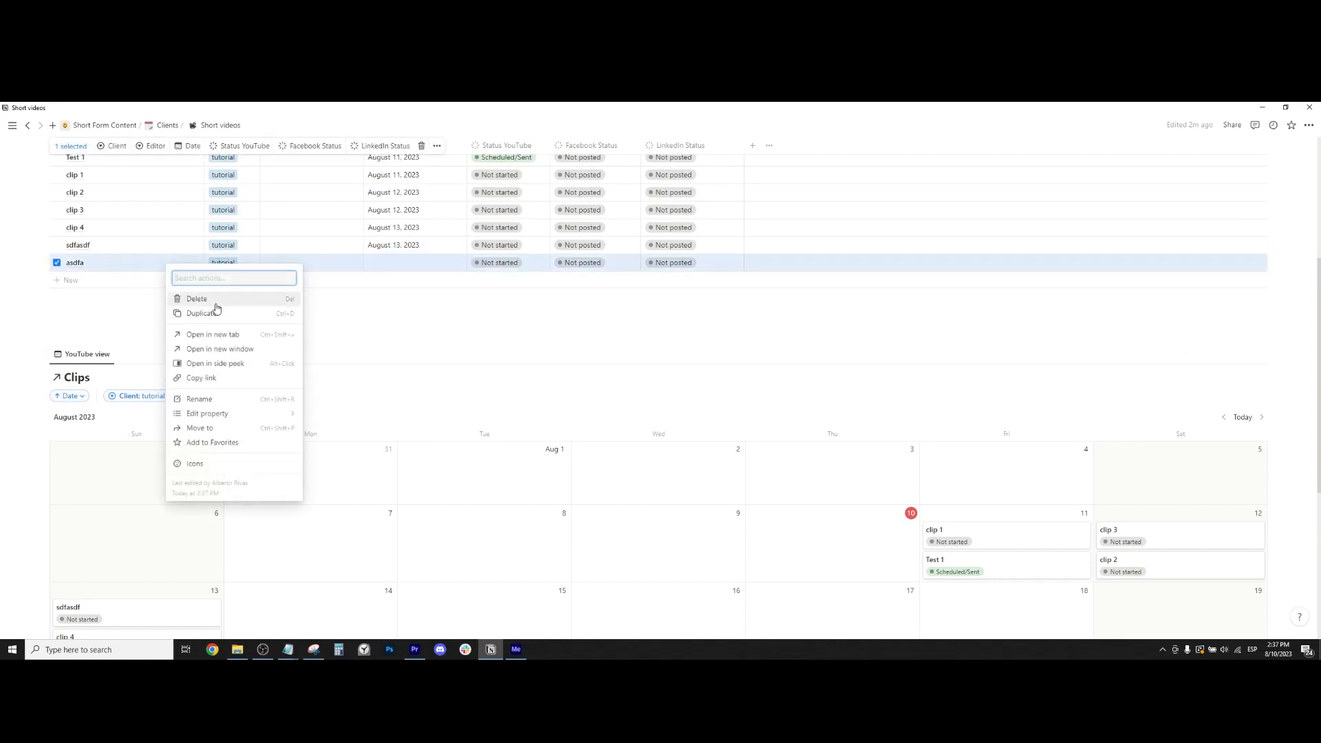
left_click(210, 300)
Check which properties are shown and hidden in the YouTube view calendar
scroll(757, 320, "down", 3)
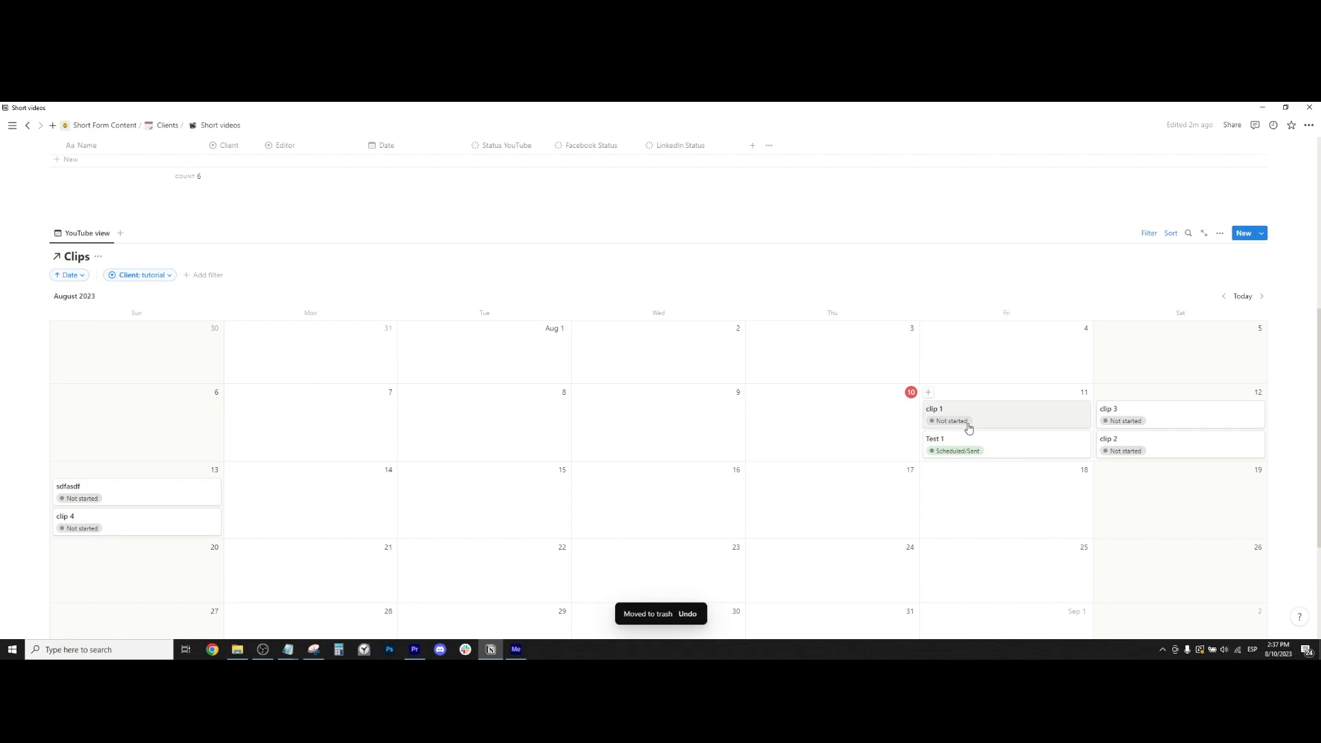
left_click(1221, 235)
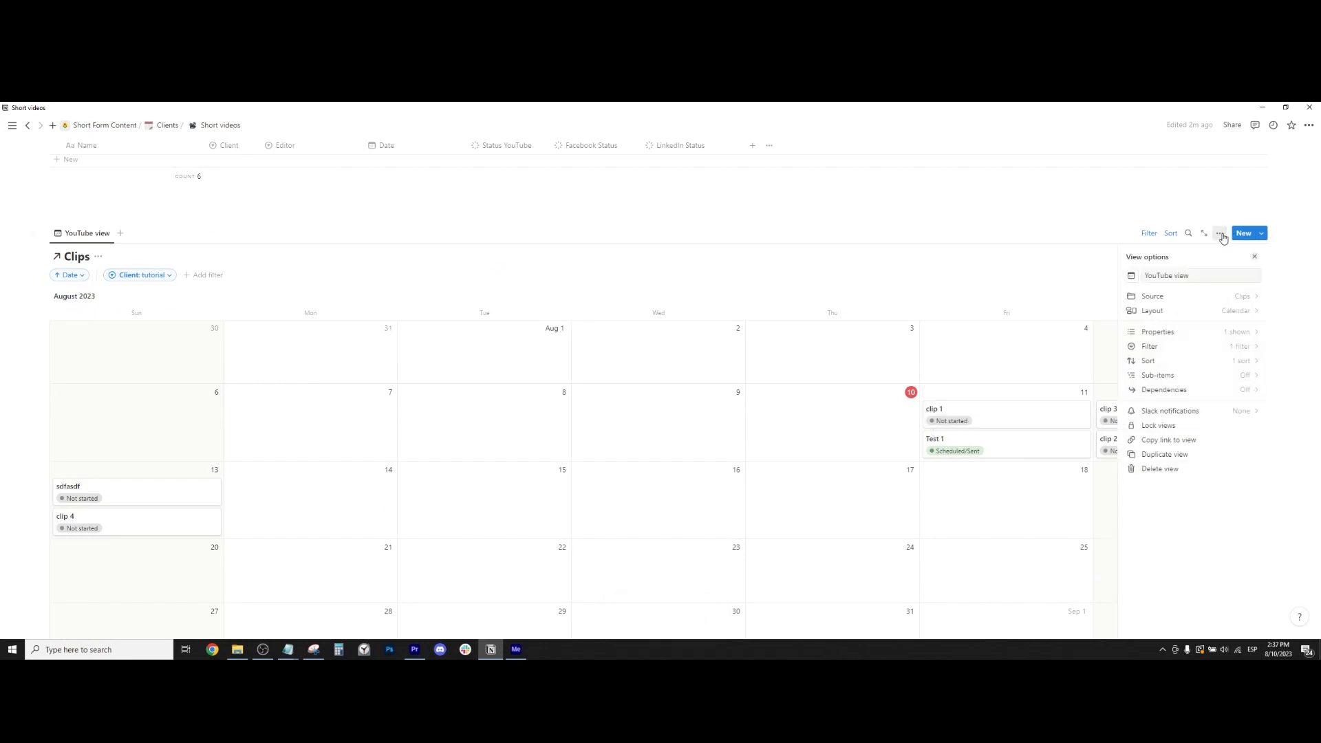
left_click(1205, 334)
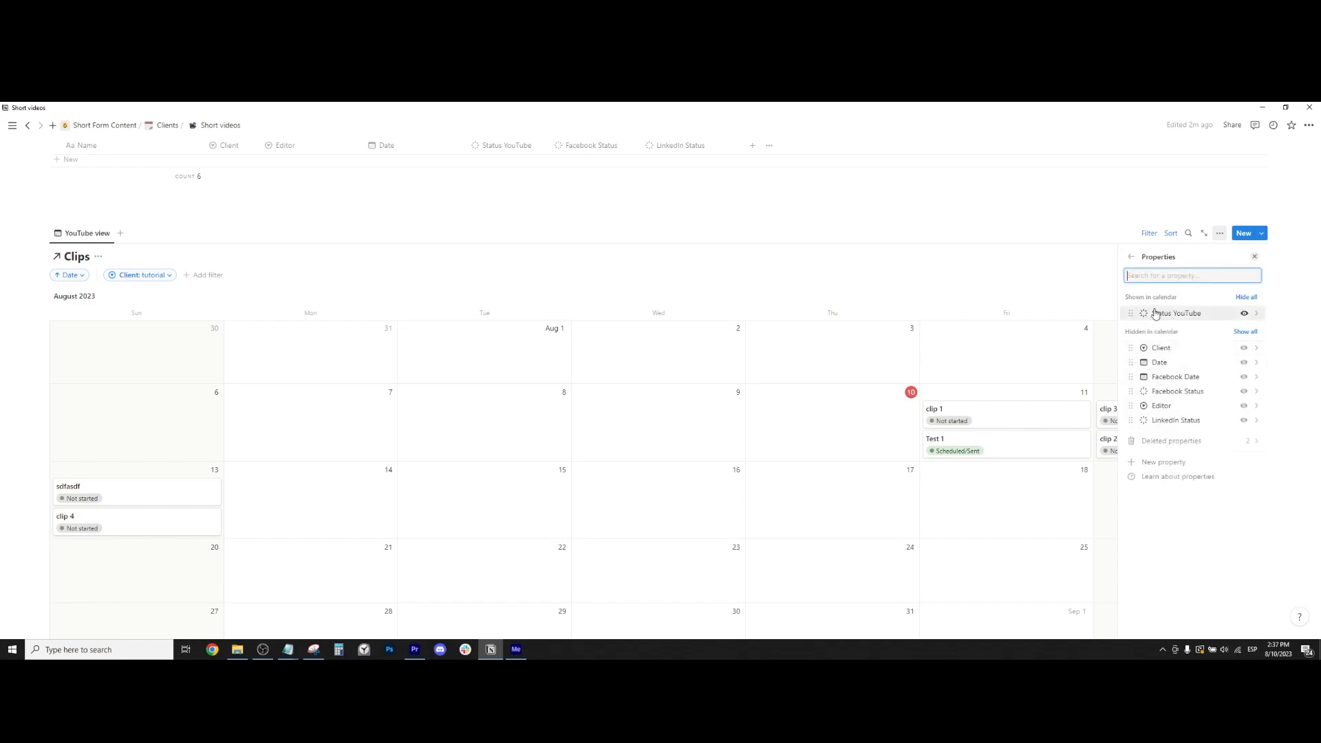
left_click(1255, 256)
scroll(1129, 417, "down", 1)
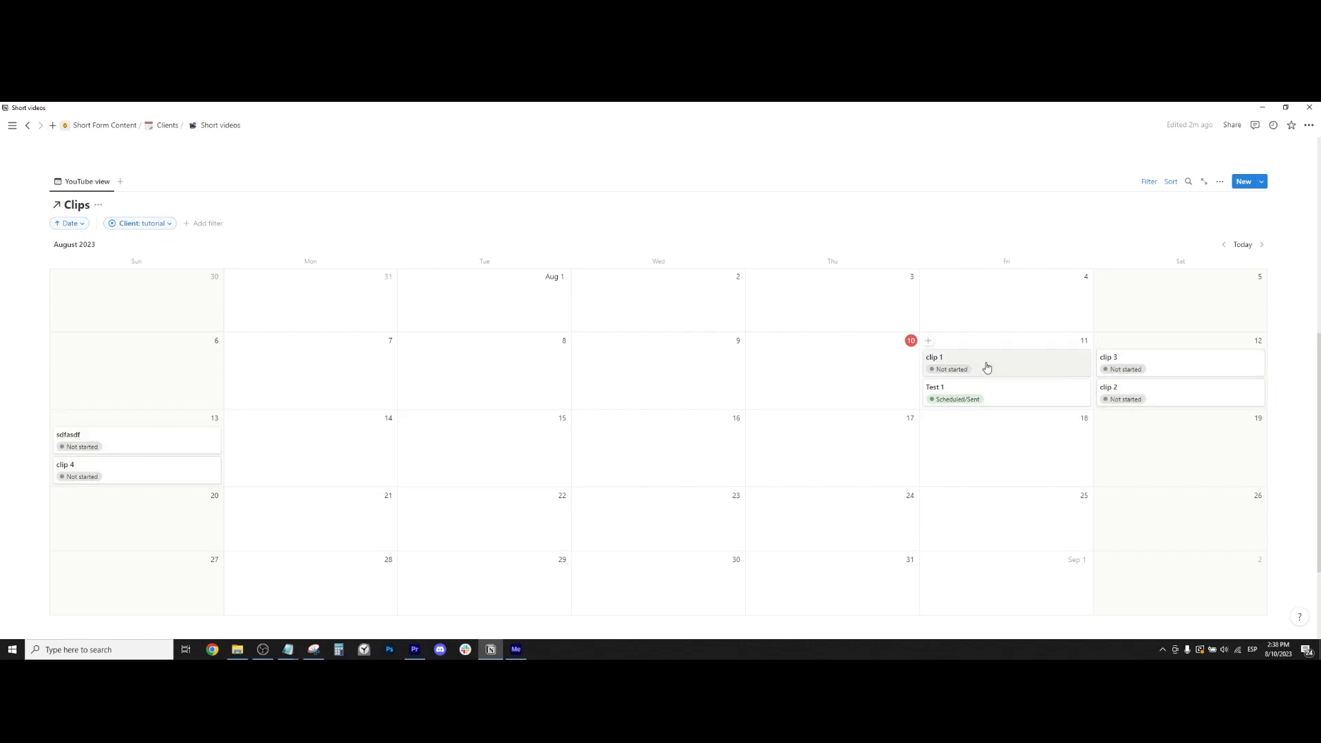
Set clip 1's YouTube status to Sent to editor, fill it down through sdfasdf, and check the calendar
scroll(620, 303, "up", 5)
scroll(482, 347, "down", 1)
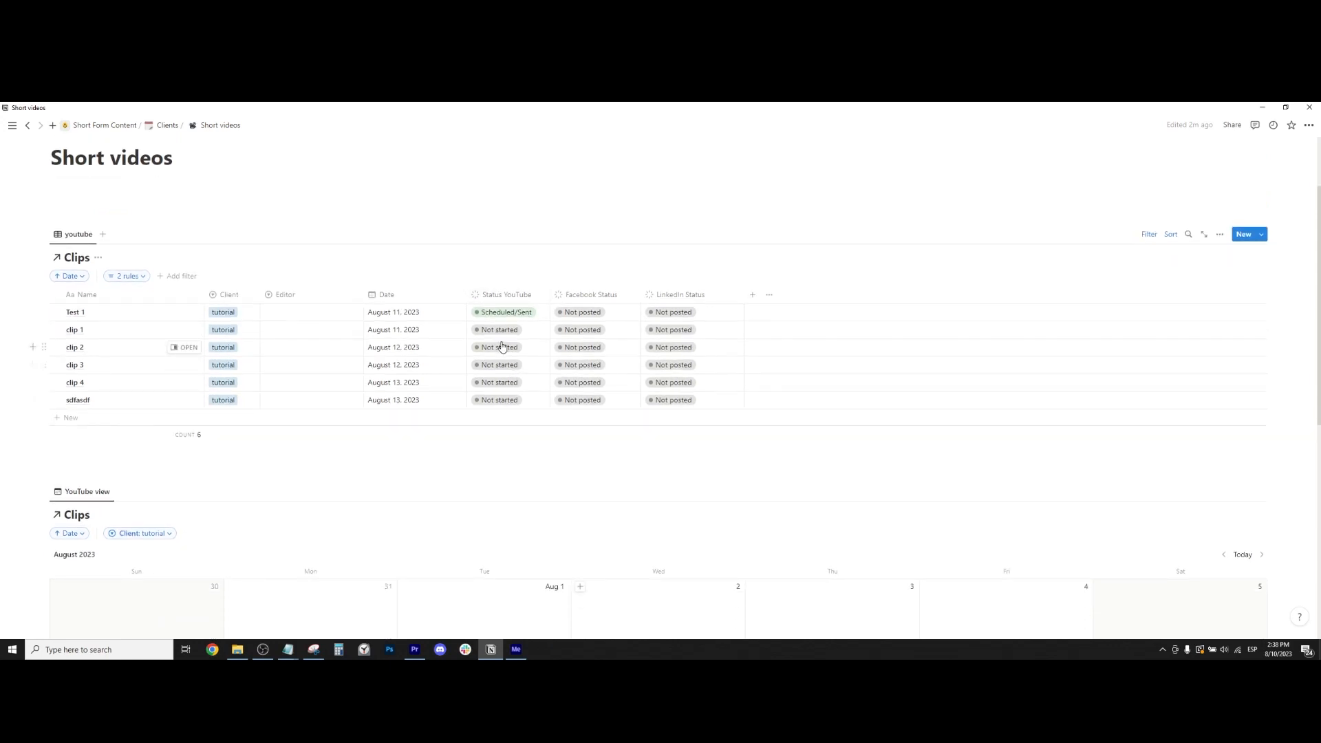
left_click(509, 331)
left_click(510, 417)
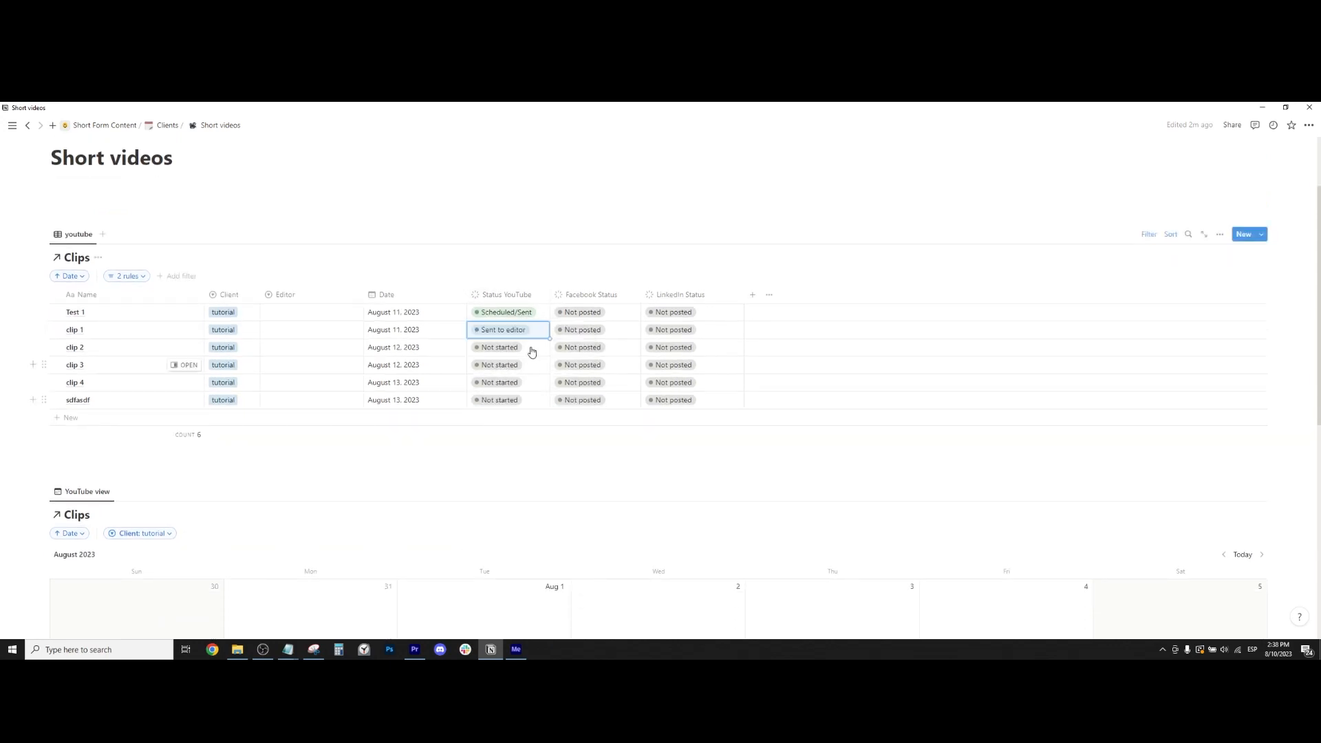
left_click_drag(549, 343, 541, 398)
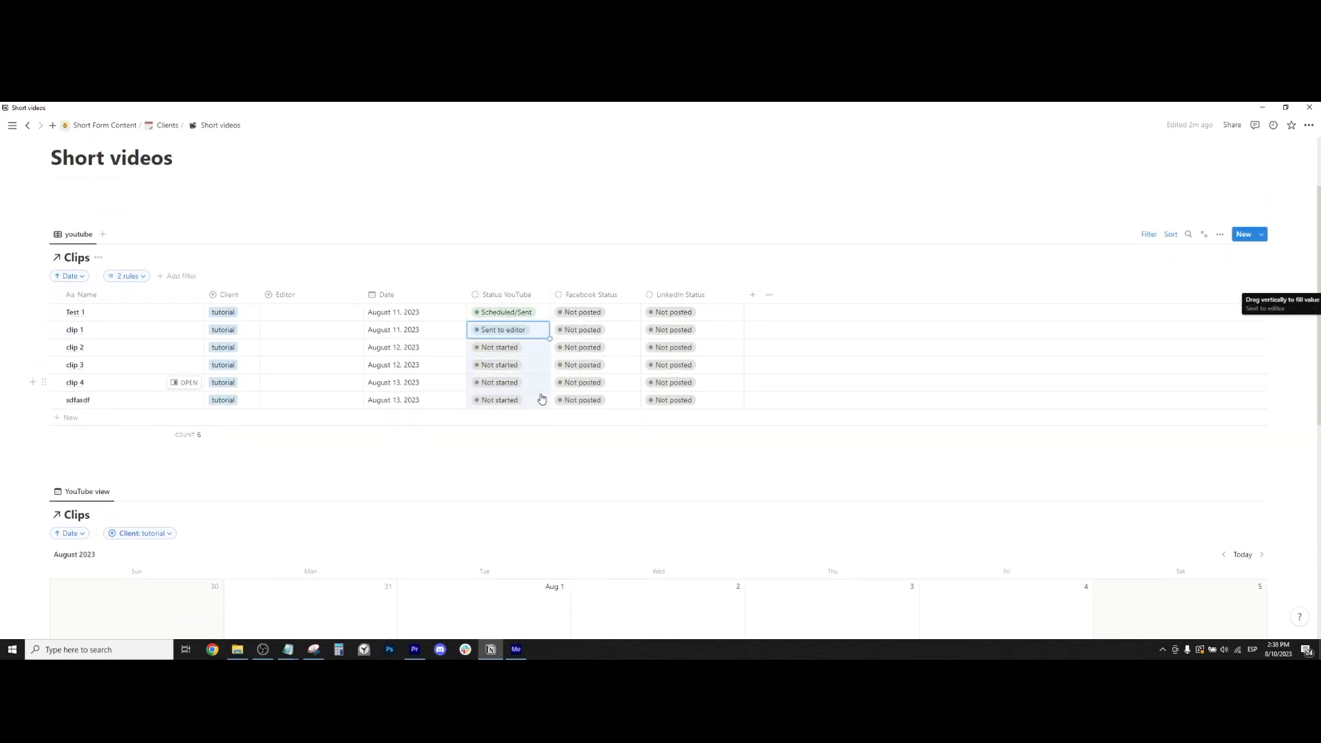
left_click(153, 465)
scroll(443, 463, "down", 5)
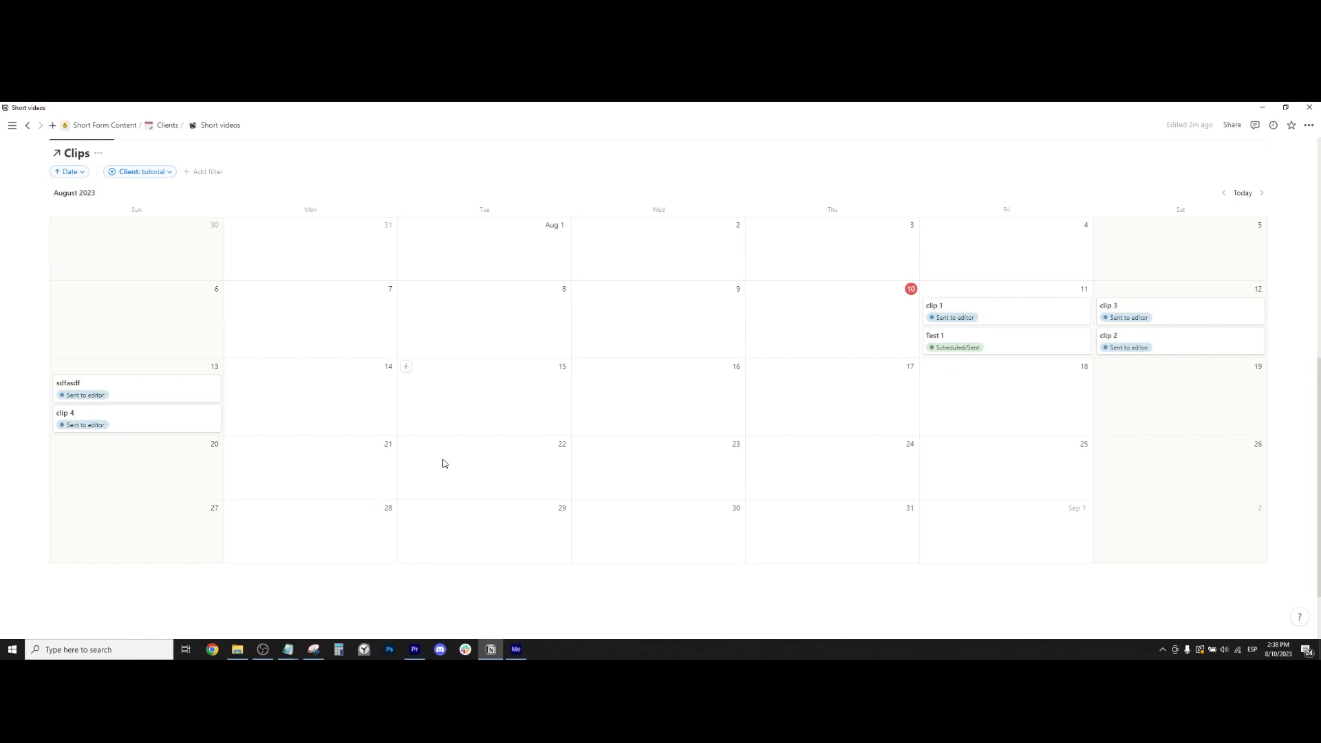
Change the YouTube status of clip 1, clip 2 and clip 3 to Received from editor and check the calendar
scroll(443, 463, "up", 5)
left_click(490, 279)
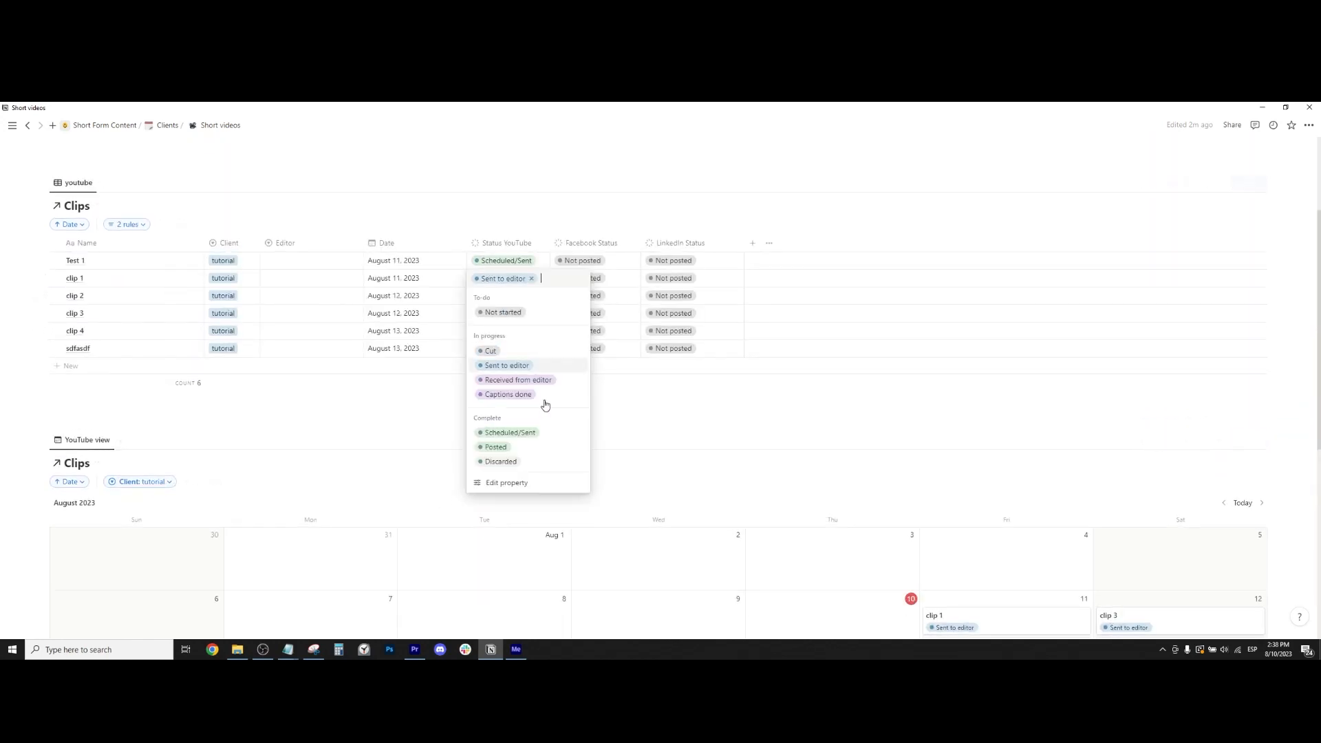
left_click(523, 380)
left_click_drag(541, 322, 542, 323)
scroll(416, 392, "down", 5)
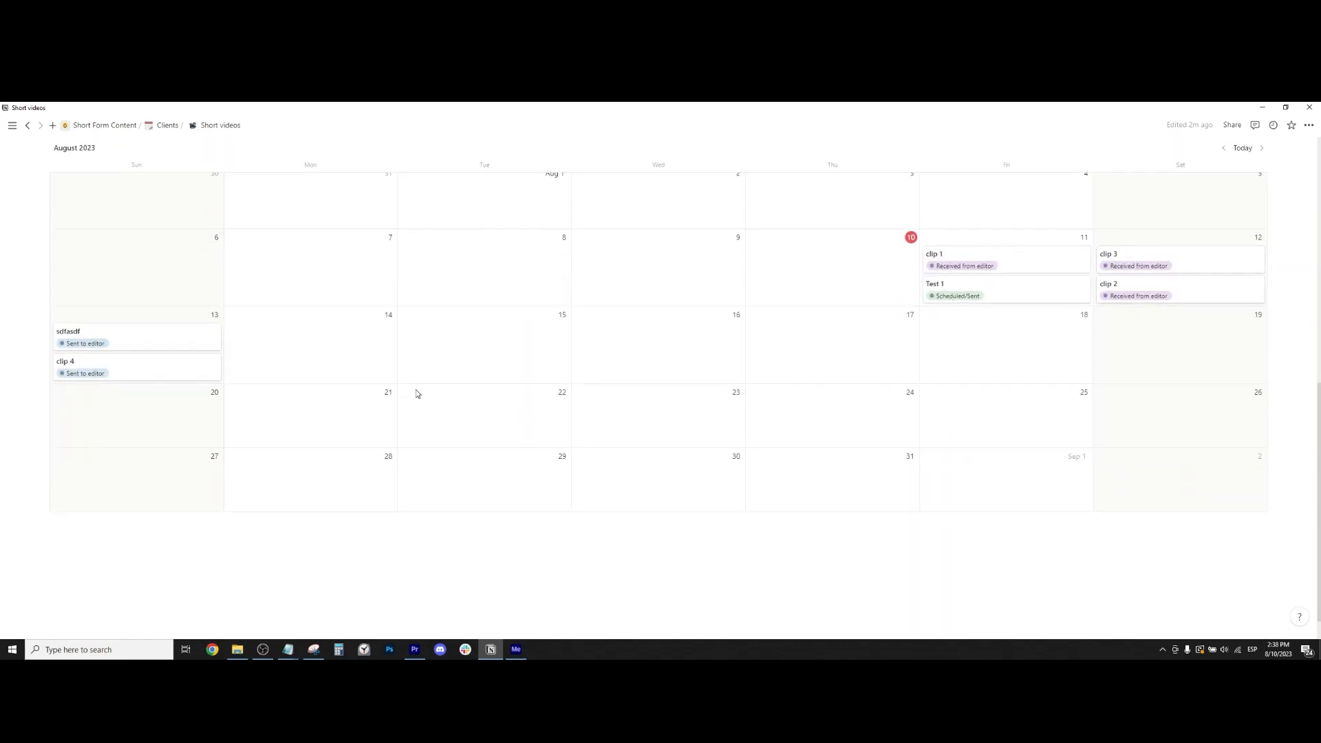
Set the YouTube status of clip 1 through sdfasdf to Scheduled/Sent and check the calendar entries
scroll(412, 397, "up", 1)
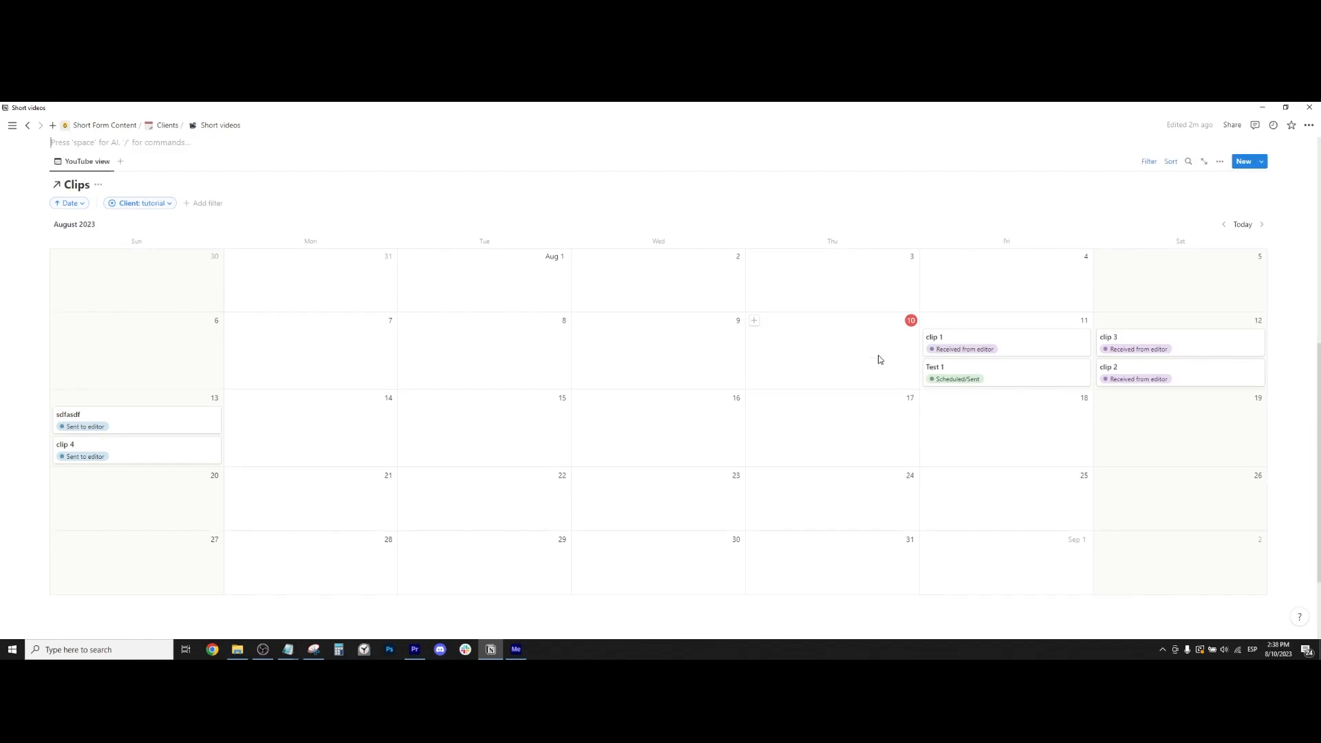
scroll(878, 360, "up", 5)
left_click(508, 332)
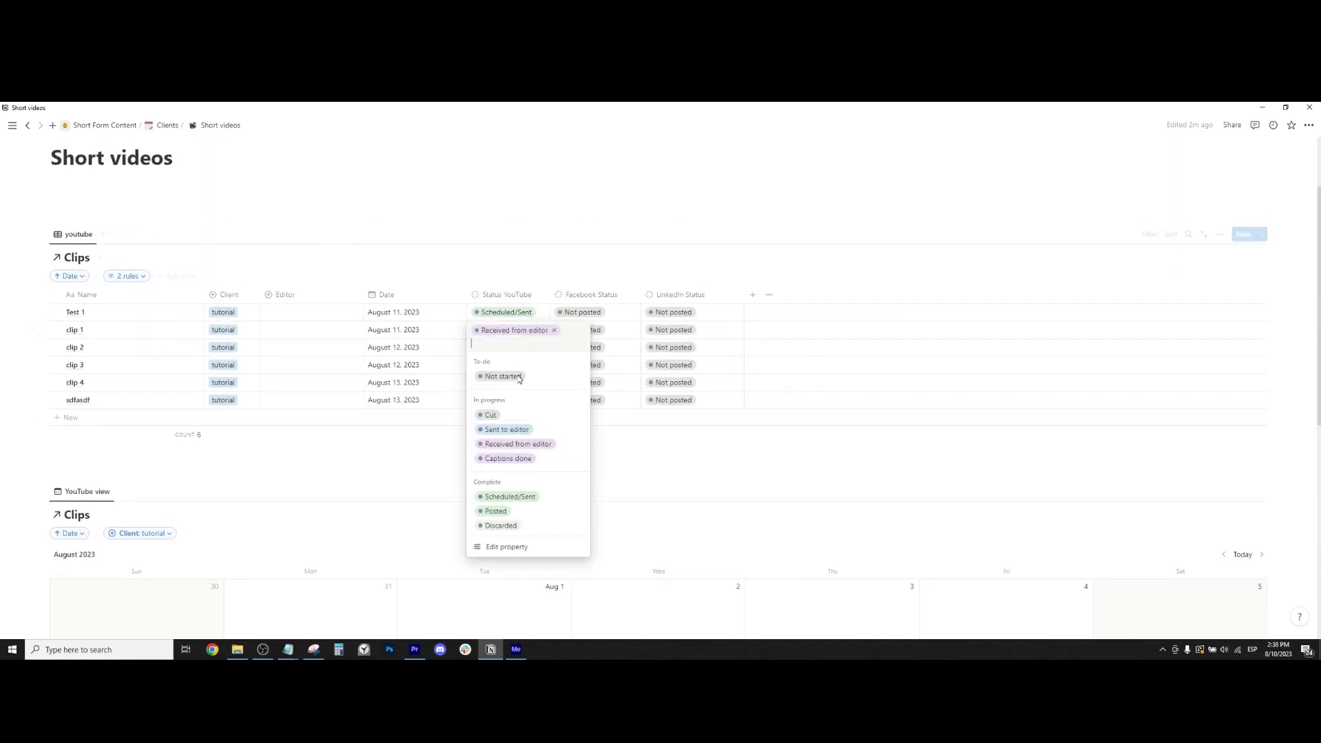
left_click(507, 497)
left_click_drag(550, 338, 550, 399)
scroll(552, 394, "down", 7)
left_click(303, 540)
scroll(931, 324, "up", 2)
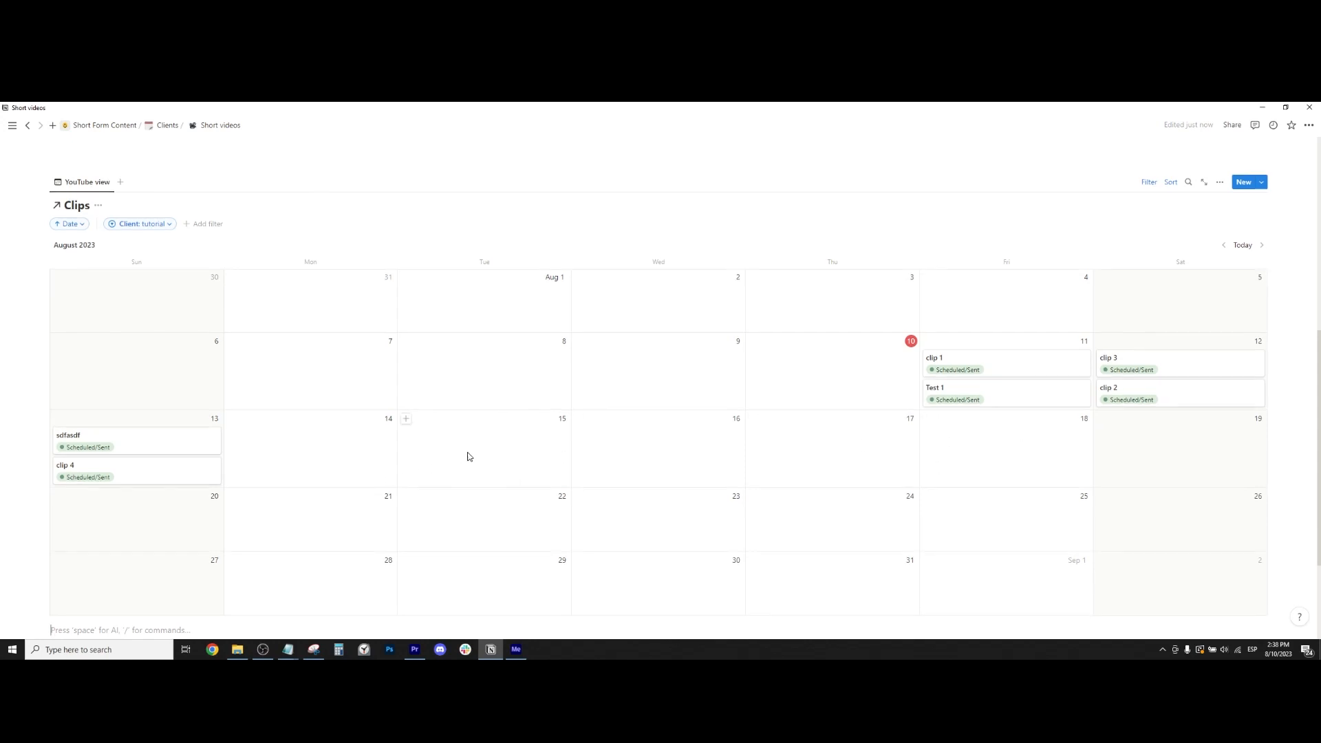
Compare the YouTube statuses in the table and calendar, and look through the status options for clip 1
scroll(466, 455, "up", 5)
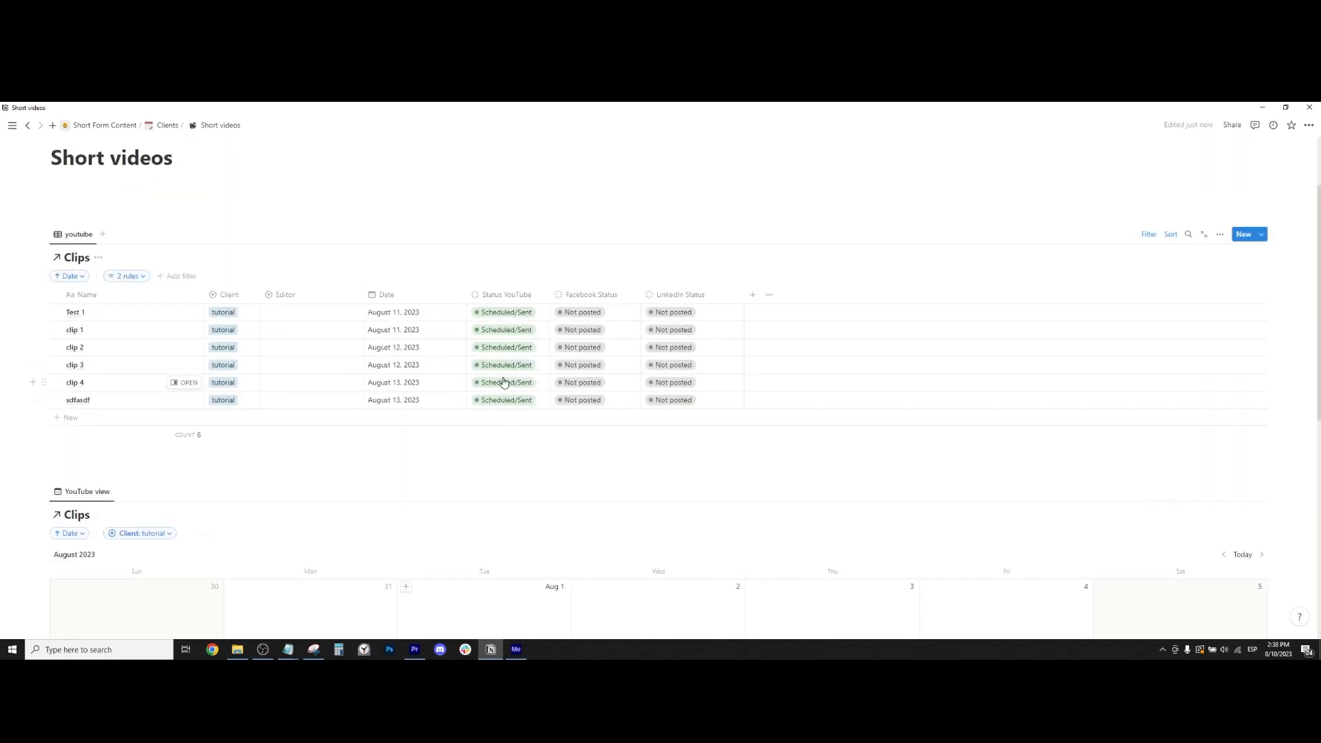
scroll(507, 420, "down", 5)
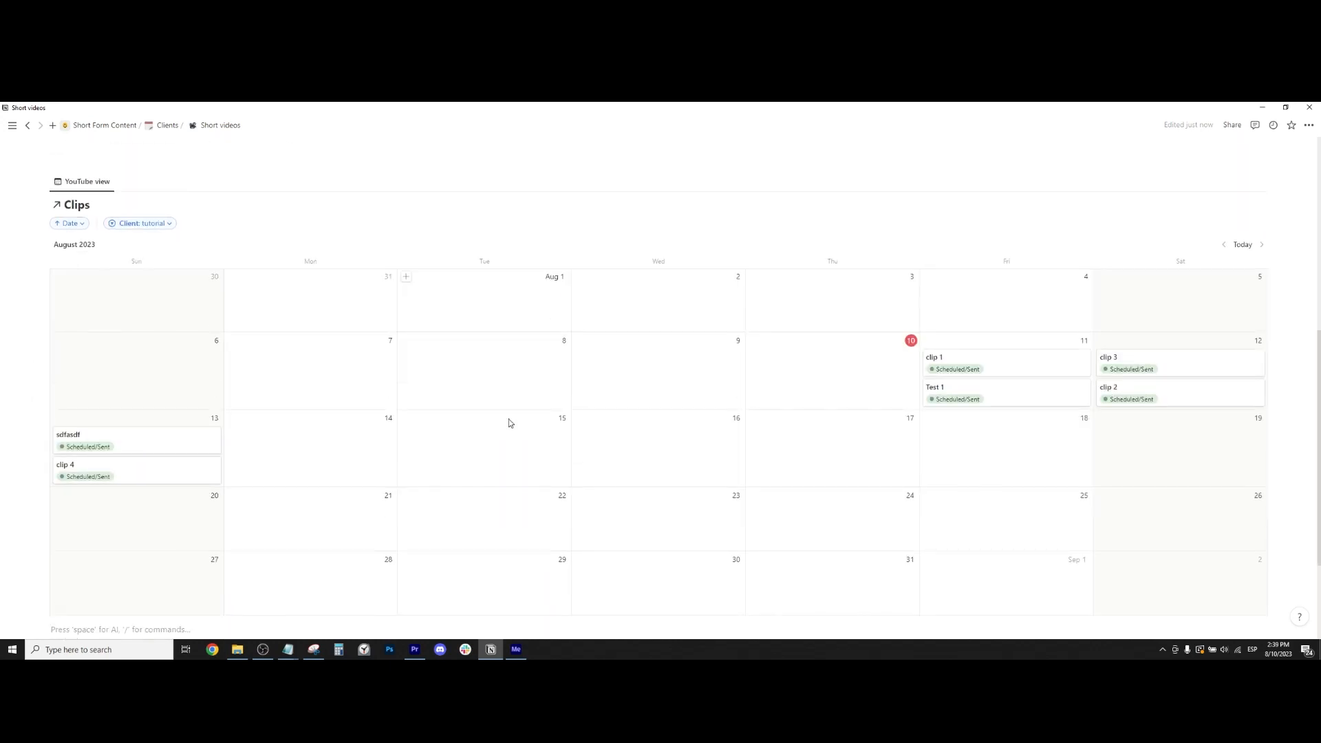
scroll(509, 423, "up", 3)
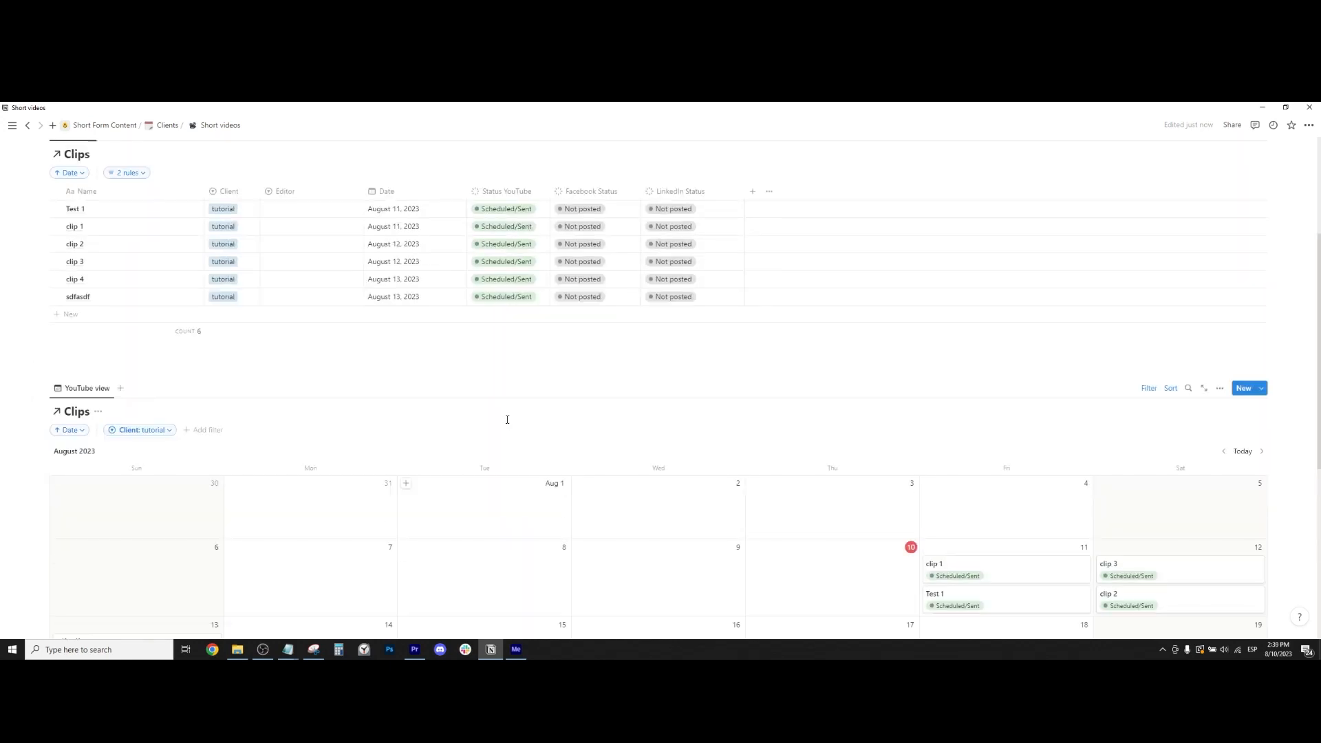
left_click(508, 227)
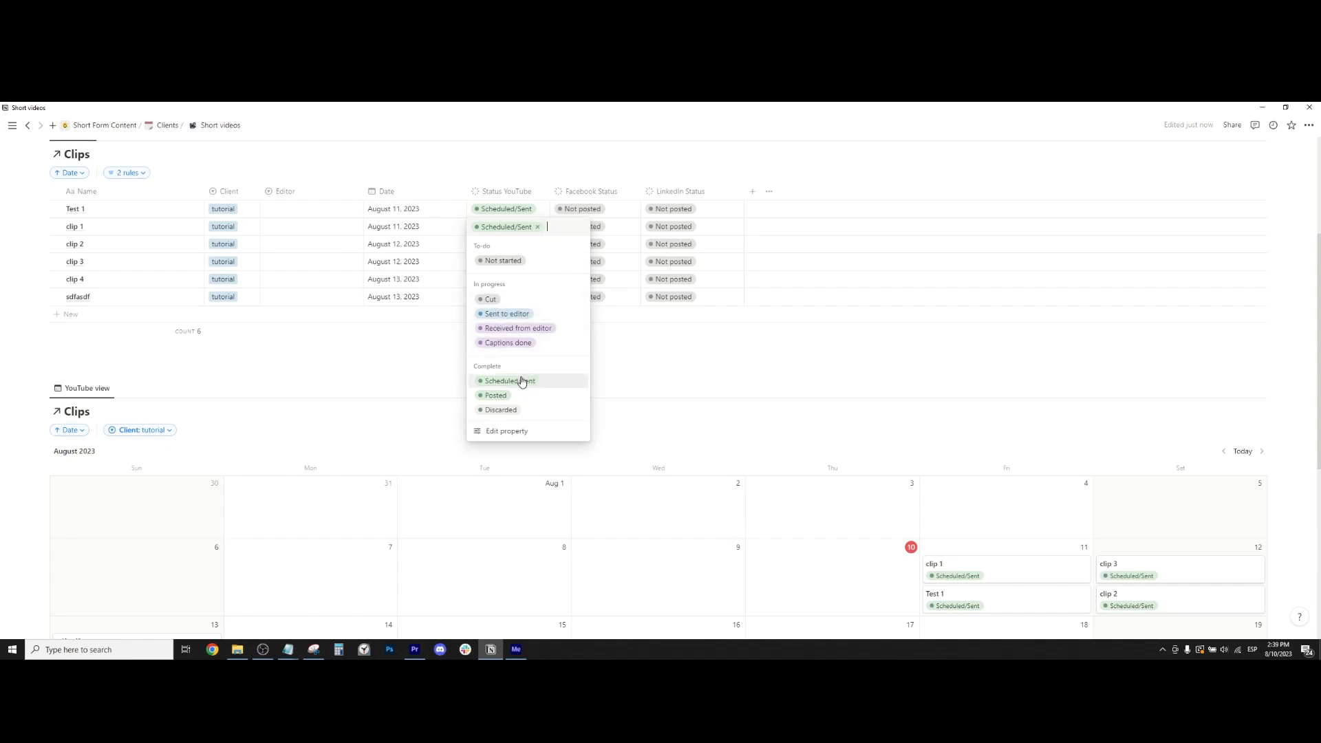
key("Escape")
left_click(207, 362)
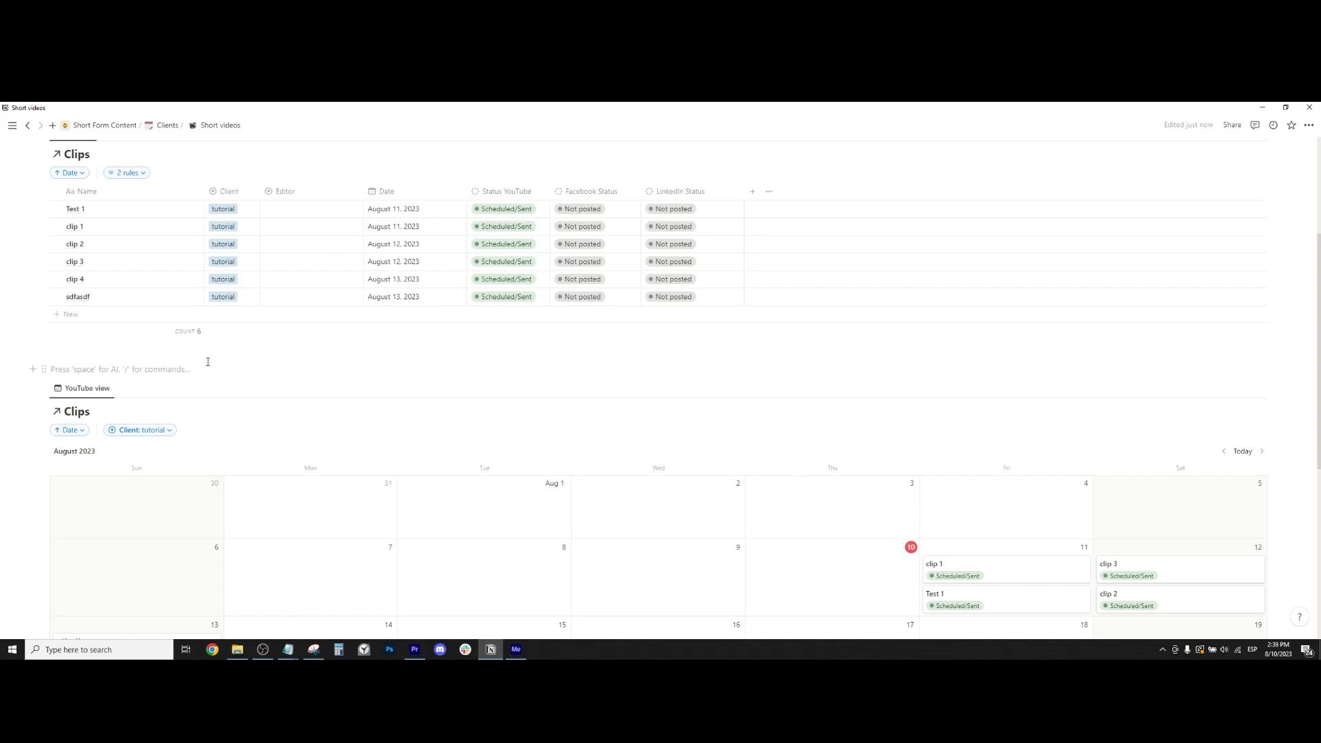
scroll(626, 431, "down", 2)
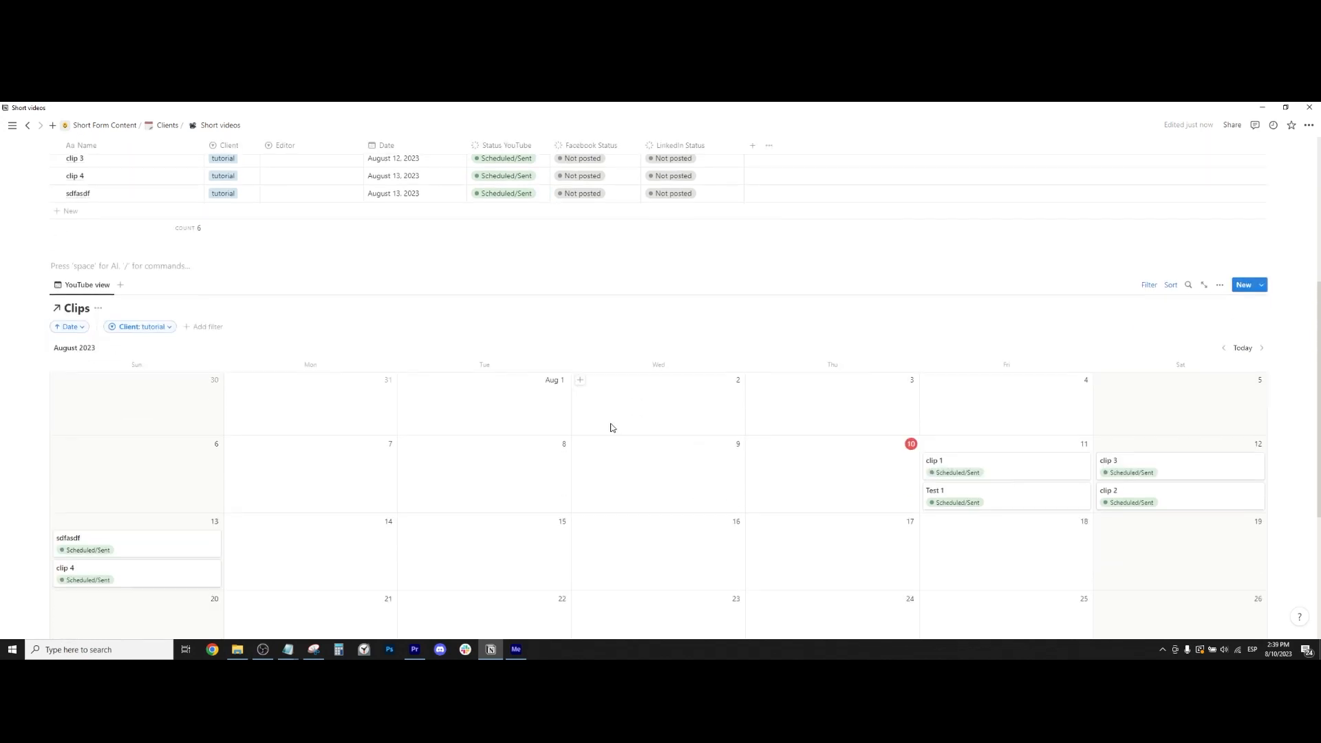
Set both Facebook Status and LinkedIn Status to Scheduled/Sent for every clip from Test 1 to sdfasdf
scroll(608, 423, "up", 2)
left_click(580, 208)
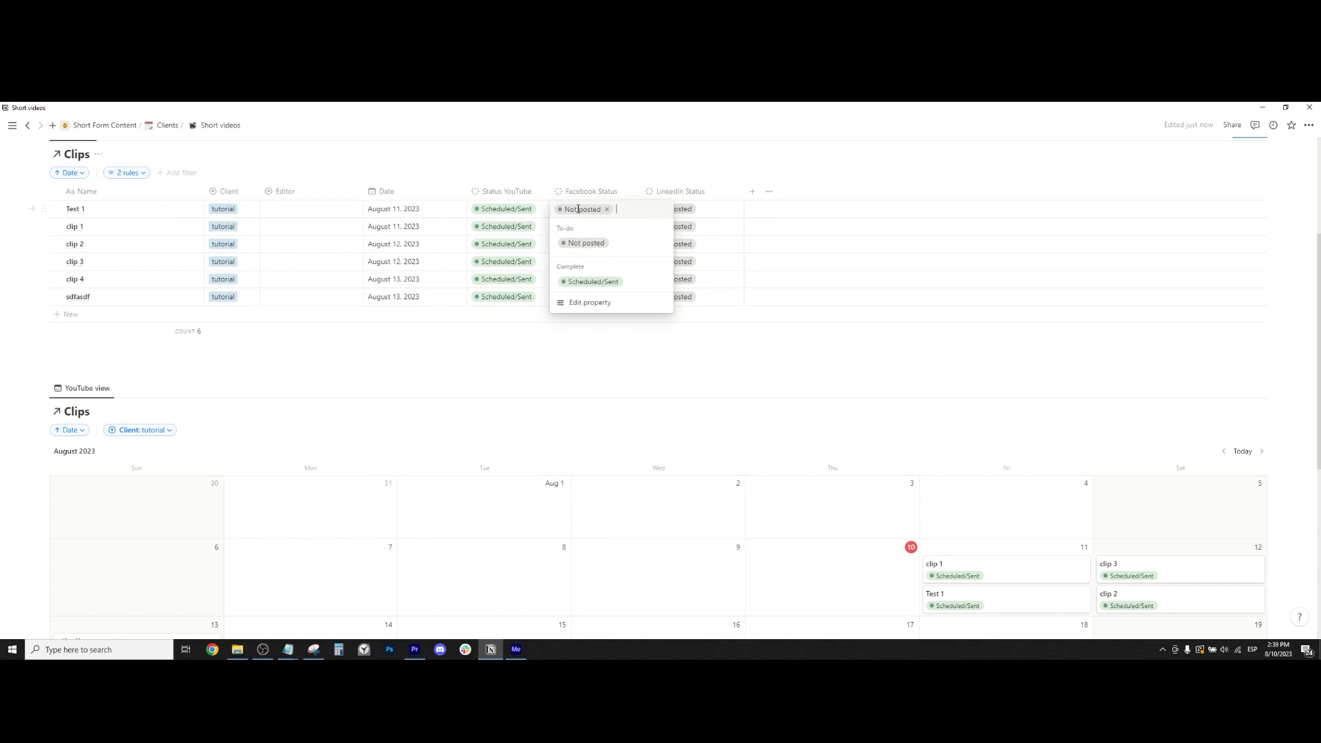
left_click(595, 283)
left_click_drag(639, 218, 622, 300)
left_click(662, 212)
left_click(688, 281)
left_click_drag(743, 217, 720, 296)
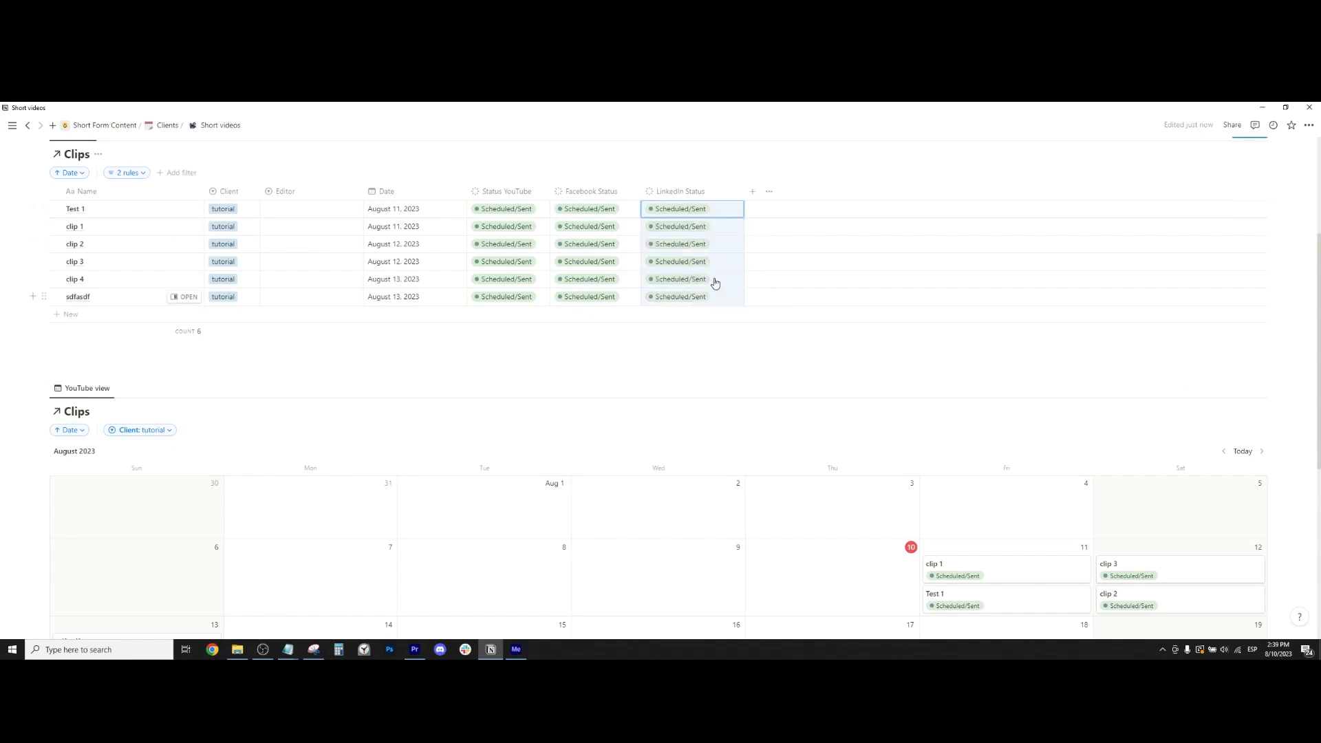
Review the Clips table and the YouTube view calendar, comparing each clip's date and posting statuses
scroll(377, 440, "down", 5)
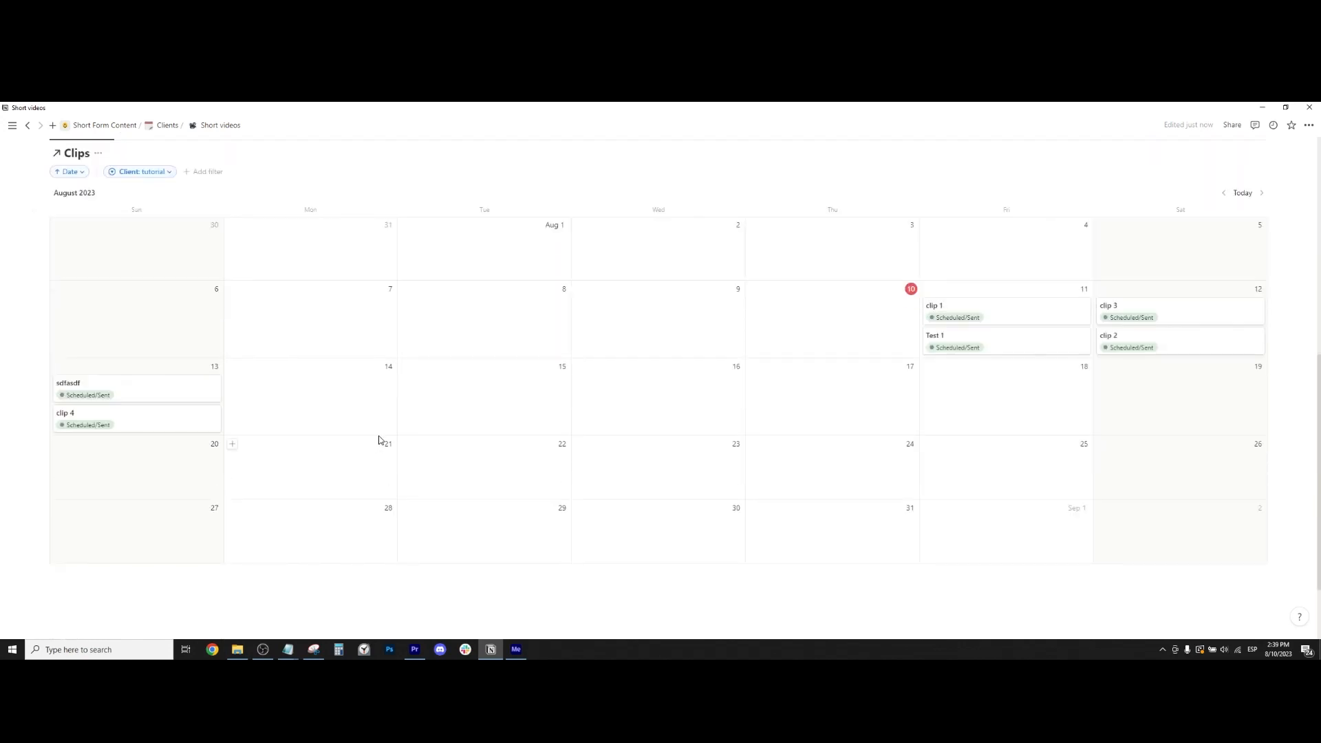
scroll(378, 440, "down", 2)
left_click(349, 555)
scroll(349, 552, "up", 10)
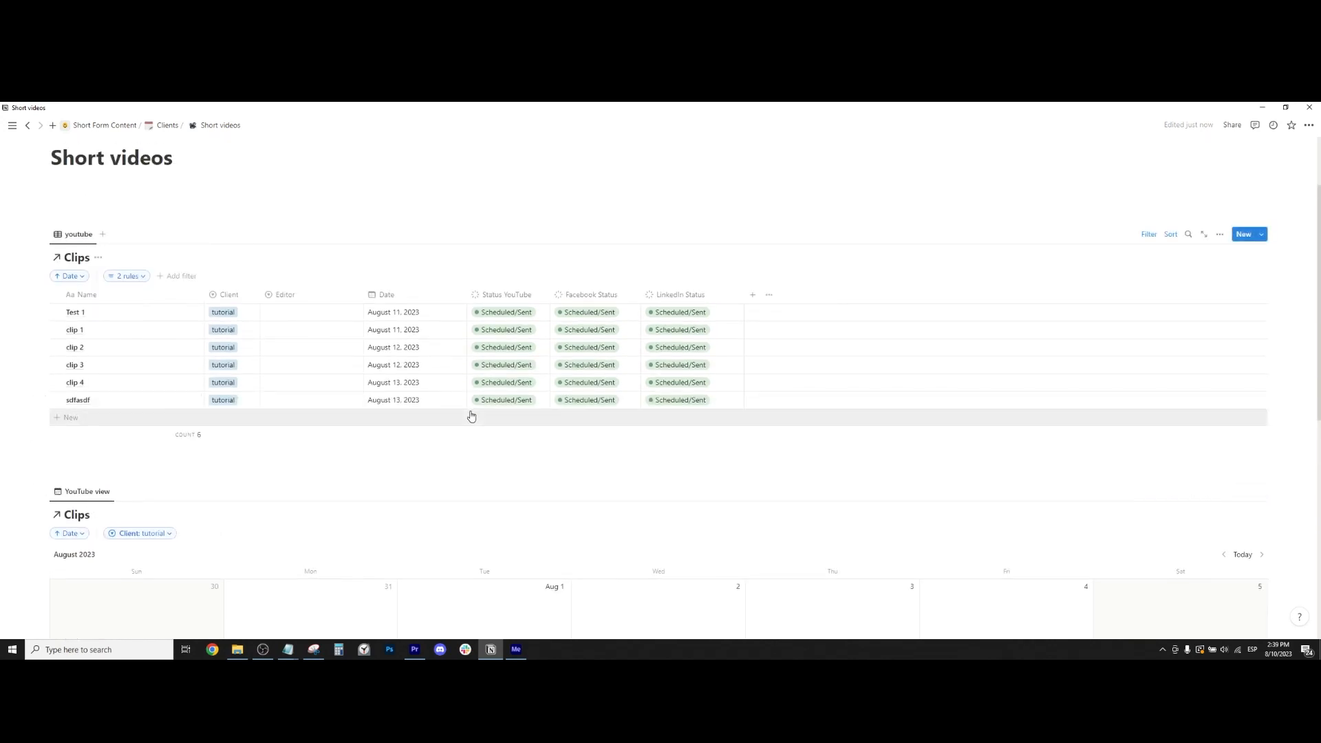
scroll(454, 430, "up", 2)
scroll(419, 475, "down", 3)
scroll(422, 468, "down", 5)
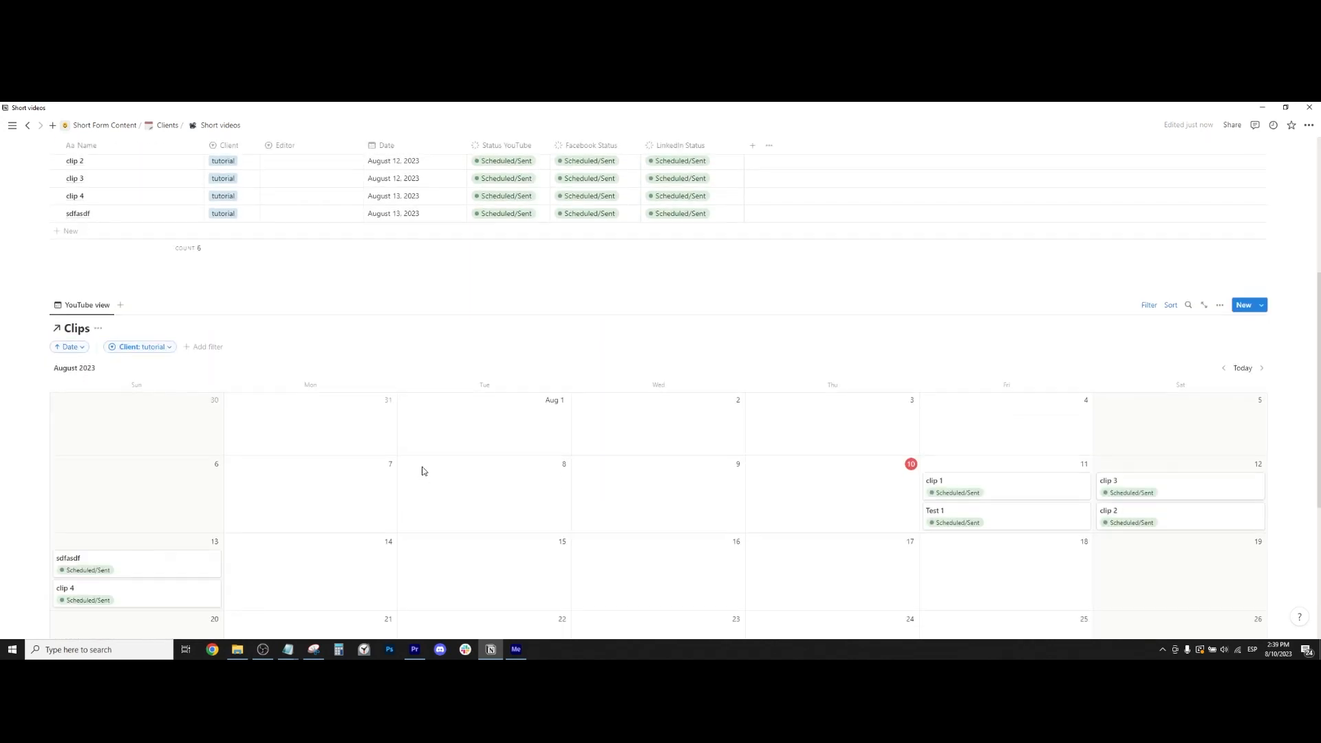
scroll(422, 460, "up", 7)
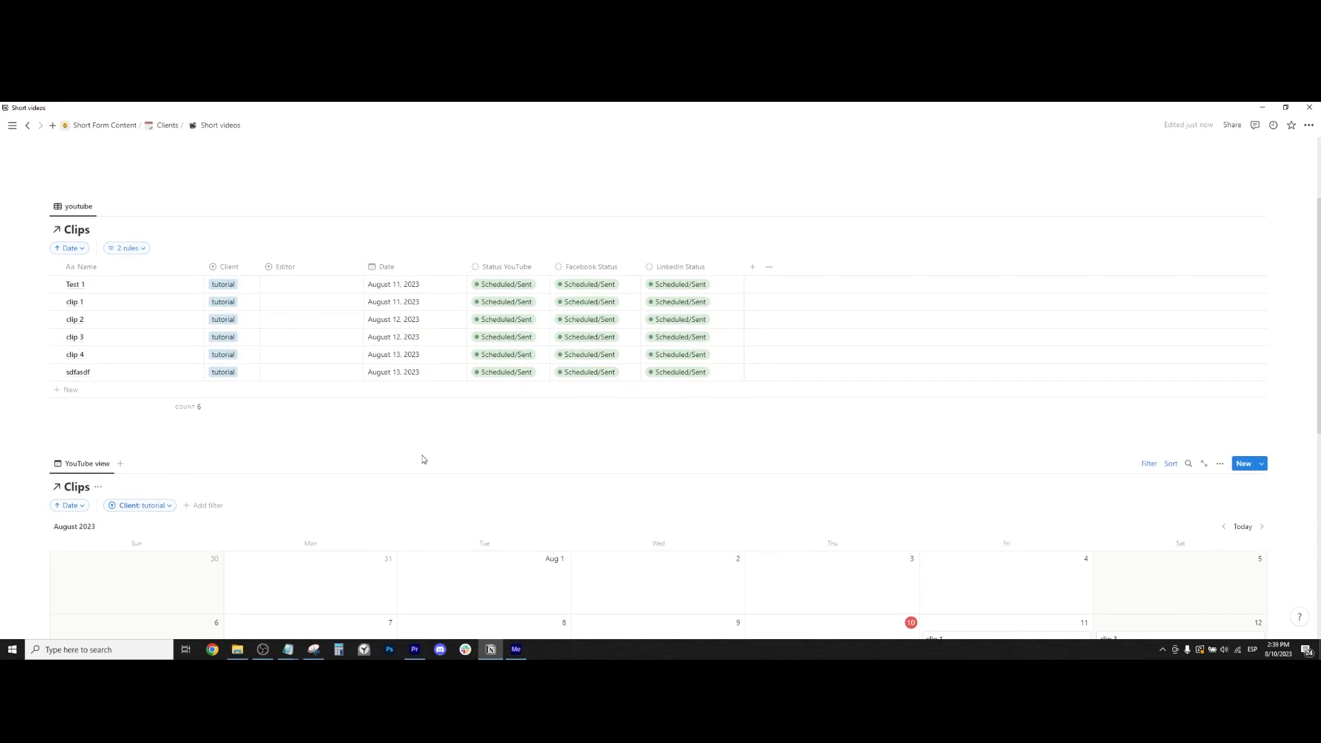
scroll(421, 467, "down", 2)
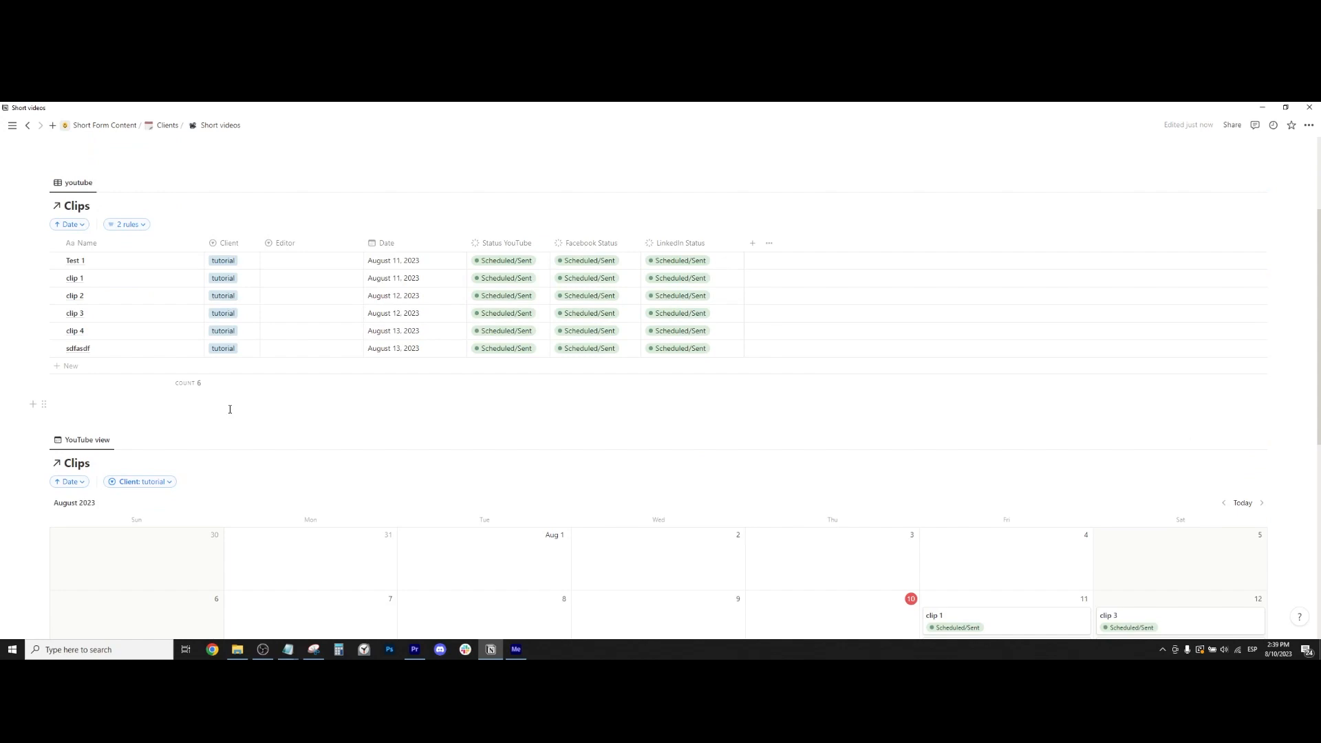
scroll(229, 410, "down", 3)
scroll(231, 409, "up", 3)
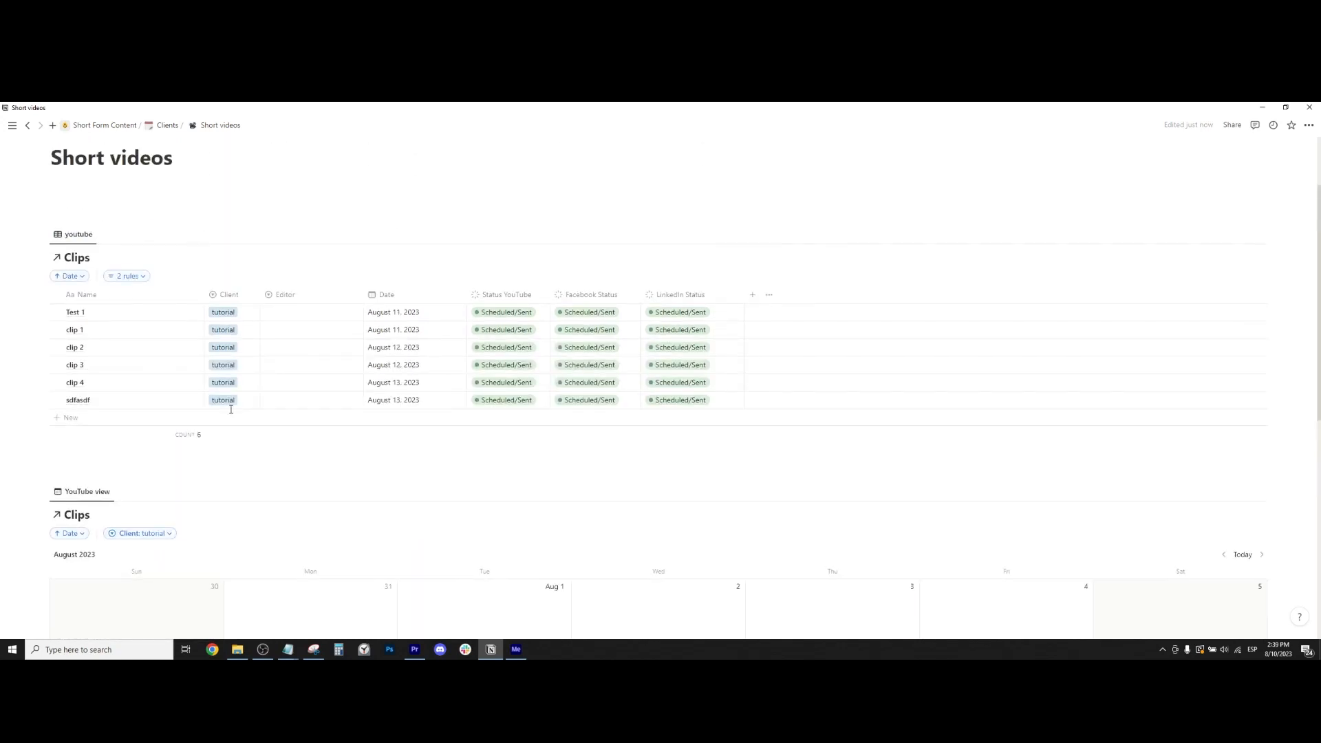
scroll(231, 409, "down", 3)
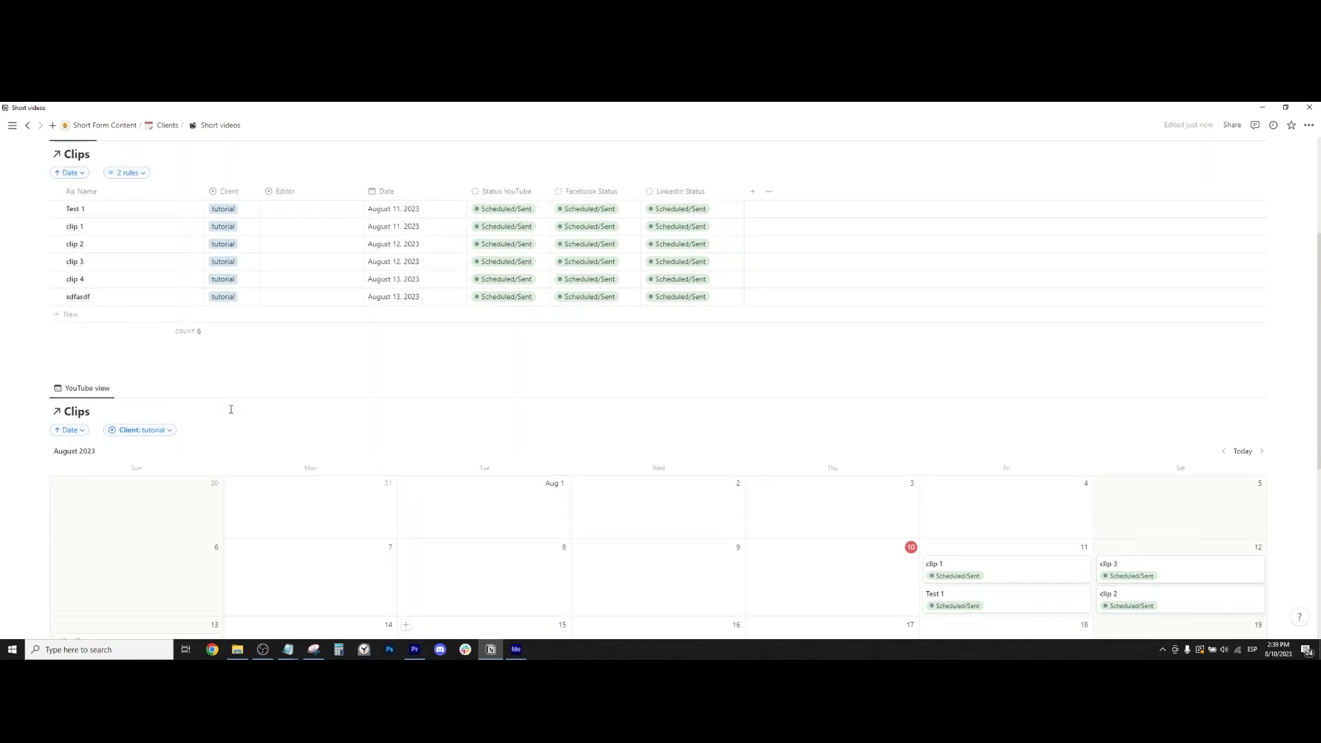
scroll(232, 410, "up", 2)
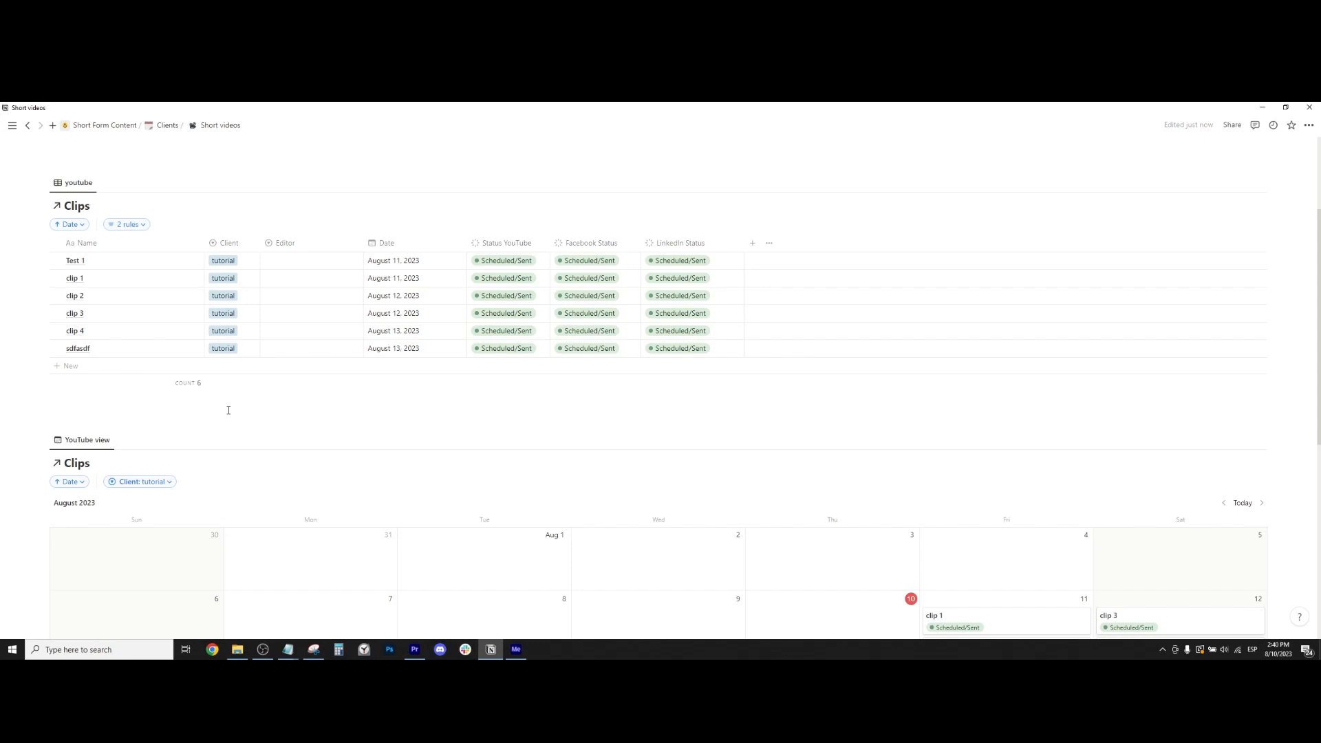
scroll(228, 410, "up", 2)
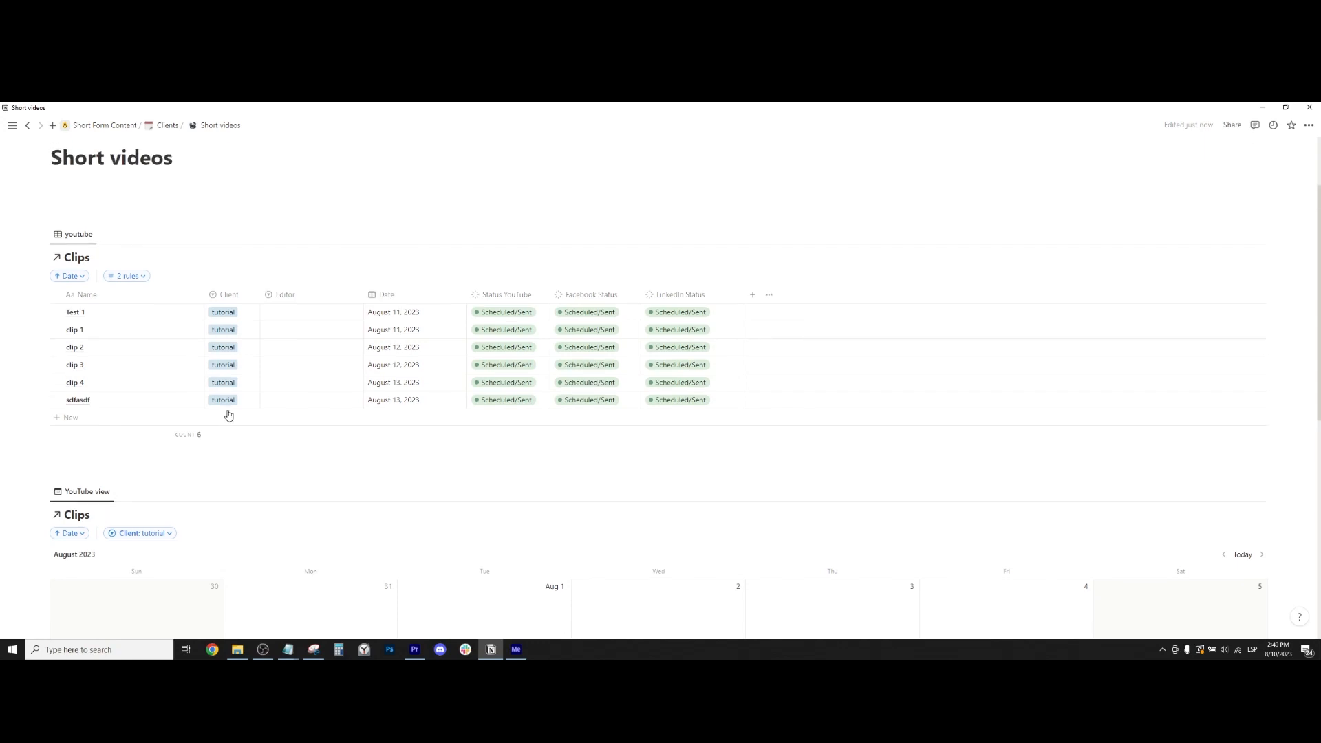